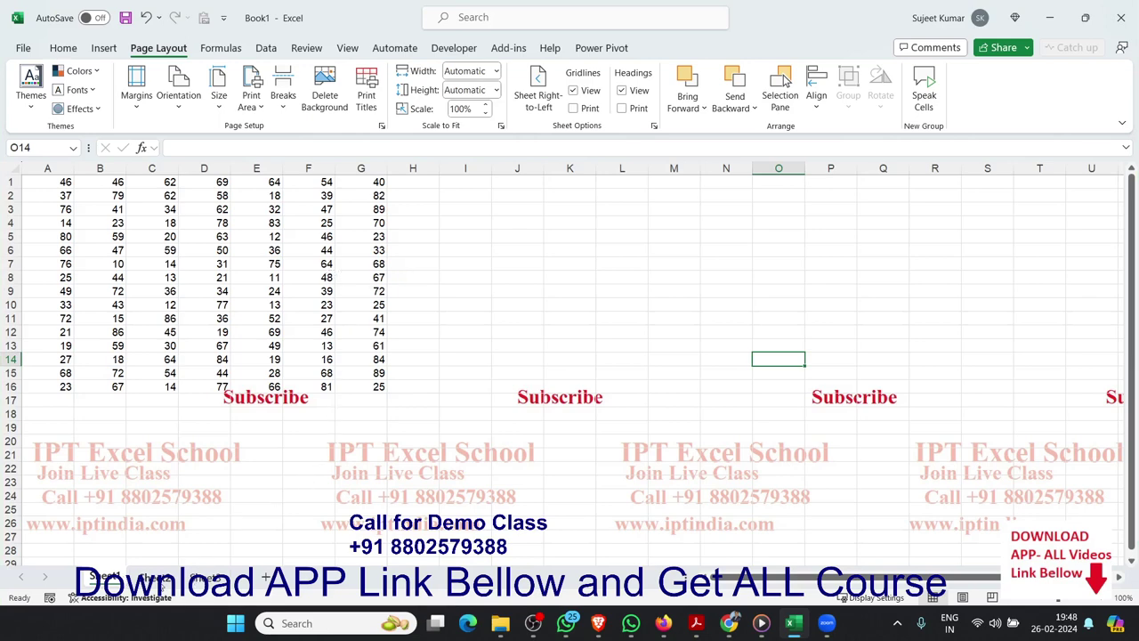
# Open the VBA editor from the Developer tab and insert a new code module
pyautogui.click(155, 578)
pyautogui.click(107, 578)
pyautogui.click(455, 49)
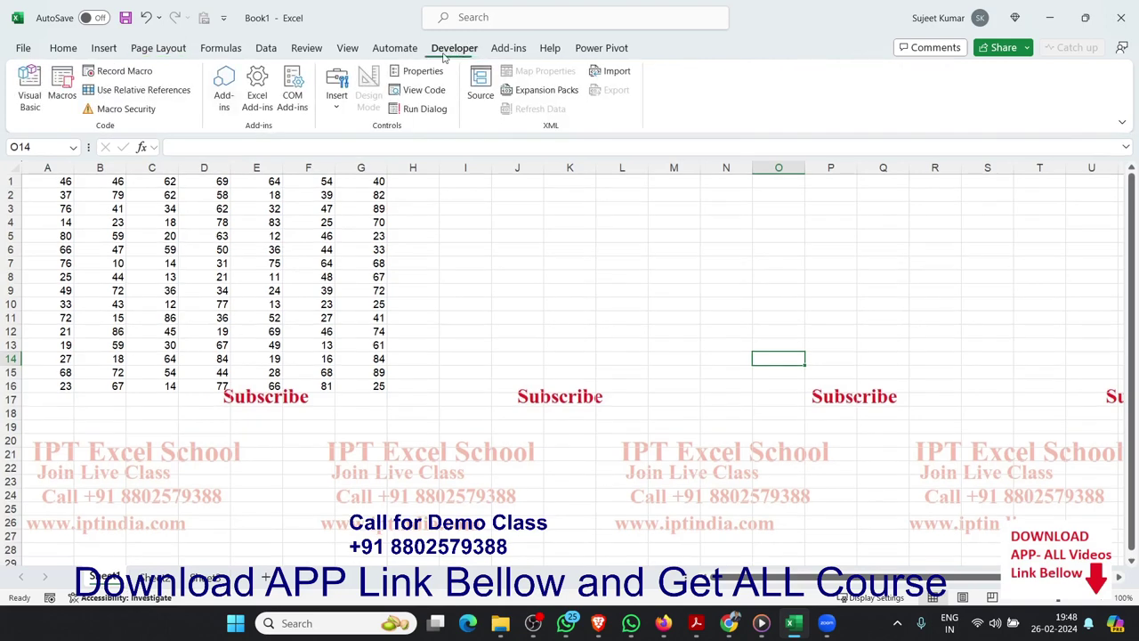
pyautogui.click(32, 89)
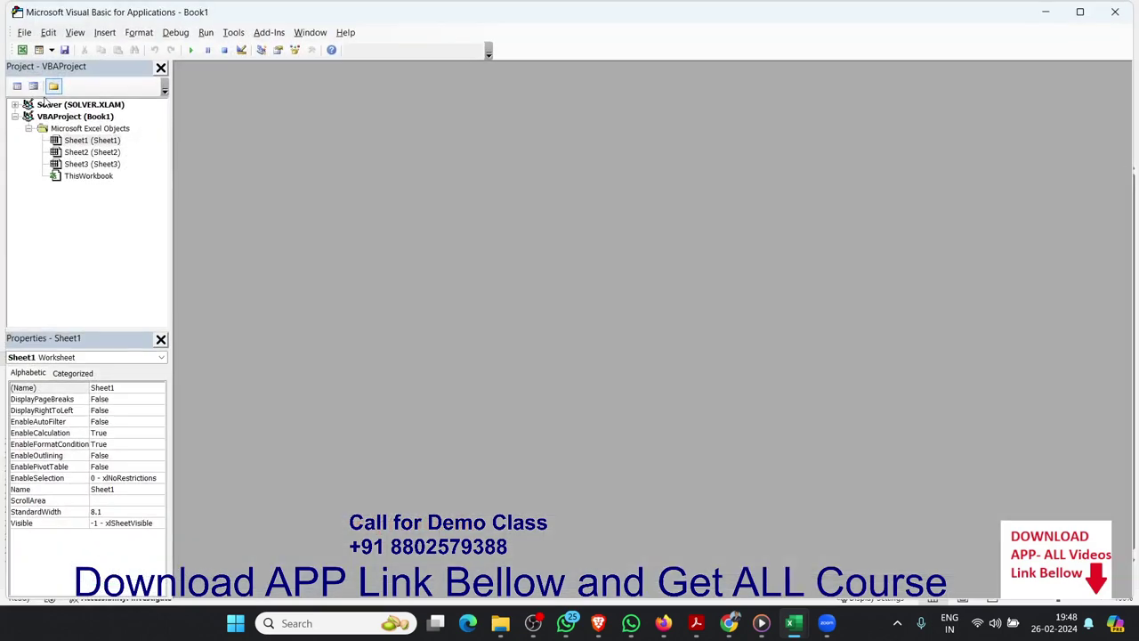
pyautogui.click(104, 33)
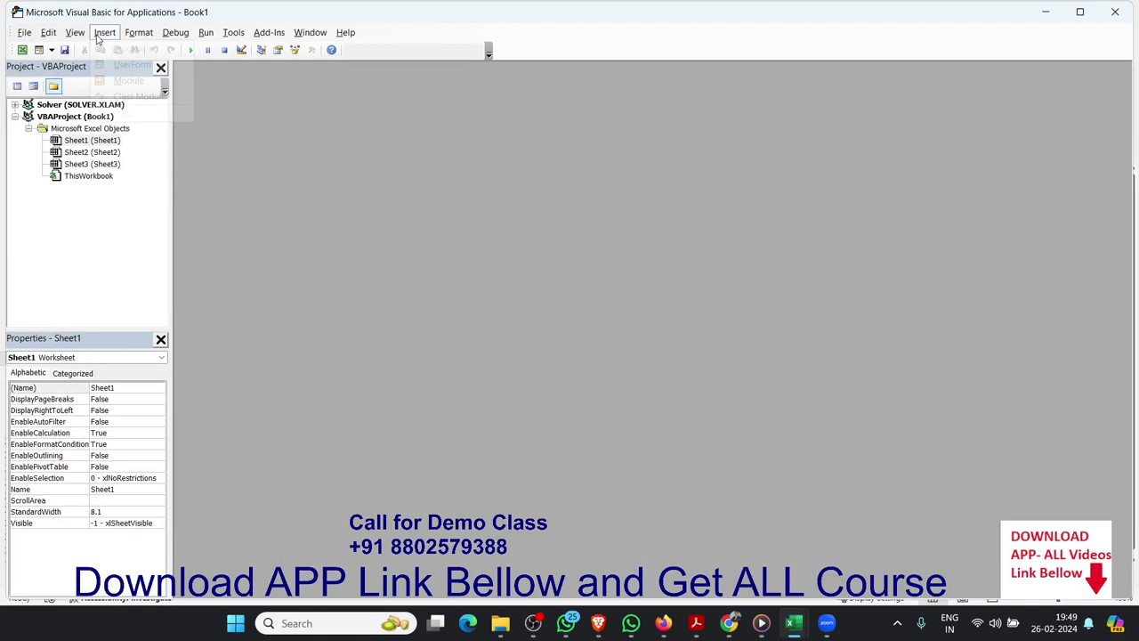
pyautogui.click(124, 80)
# Write the empty Sub samp_44() procedure with a blank line inside it
pyautogui.write('sam')
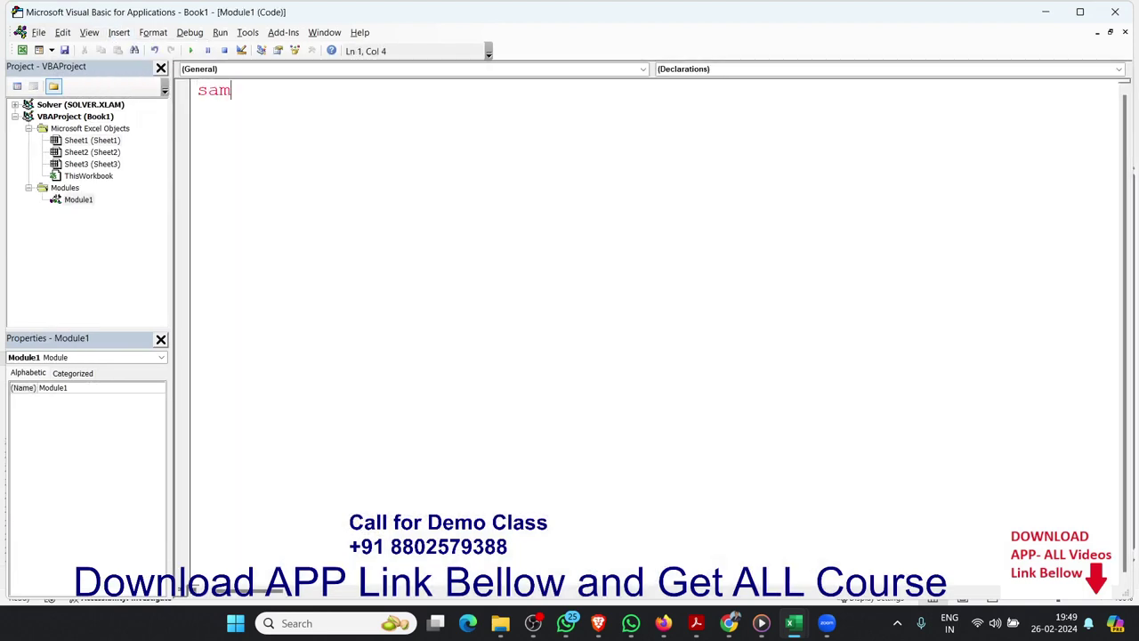
pyautogui.write('p_44')
pyautogui.write('()')
pyautogui.press('Left')
pyautogui.write('su')
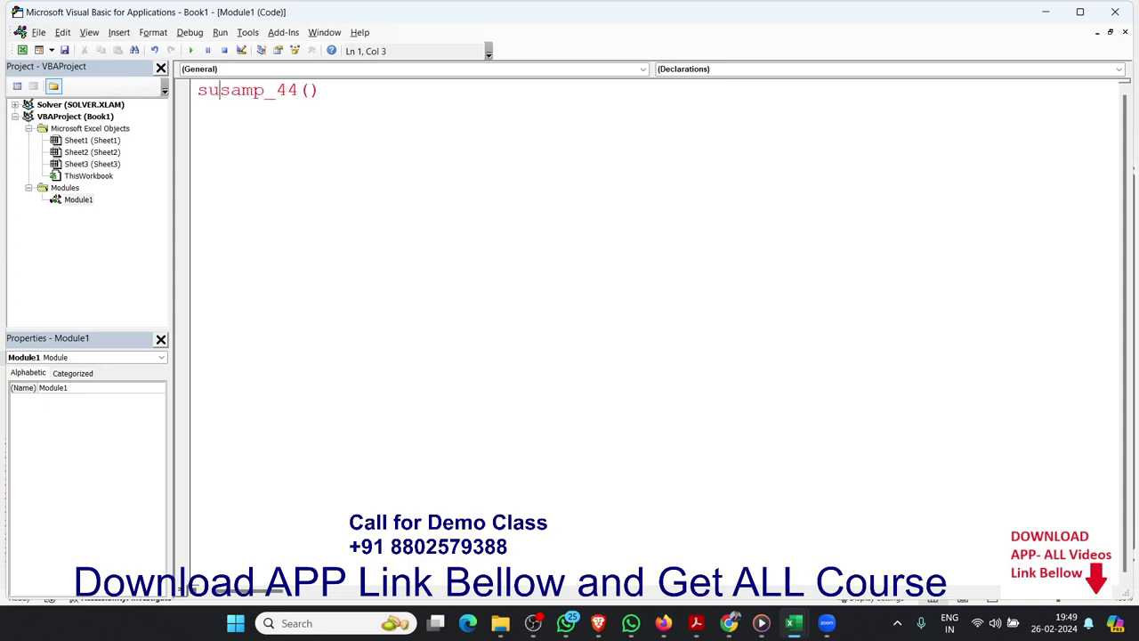
pyautogui.write('b')
pyautogui.press('Down')
pyautogui.press('Return')
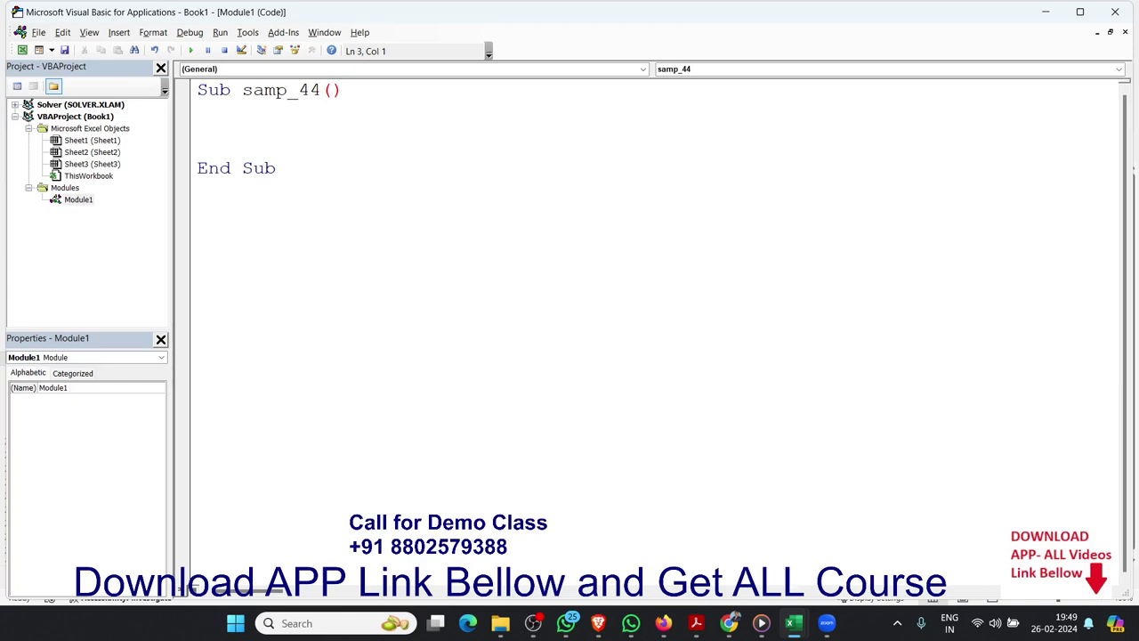
# Add Sheet1.Select and Range("A1").CurrentRegion.Copy as samp_44's first lines
pyautogui.write('sheet')
pyautogui.write('1.s')
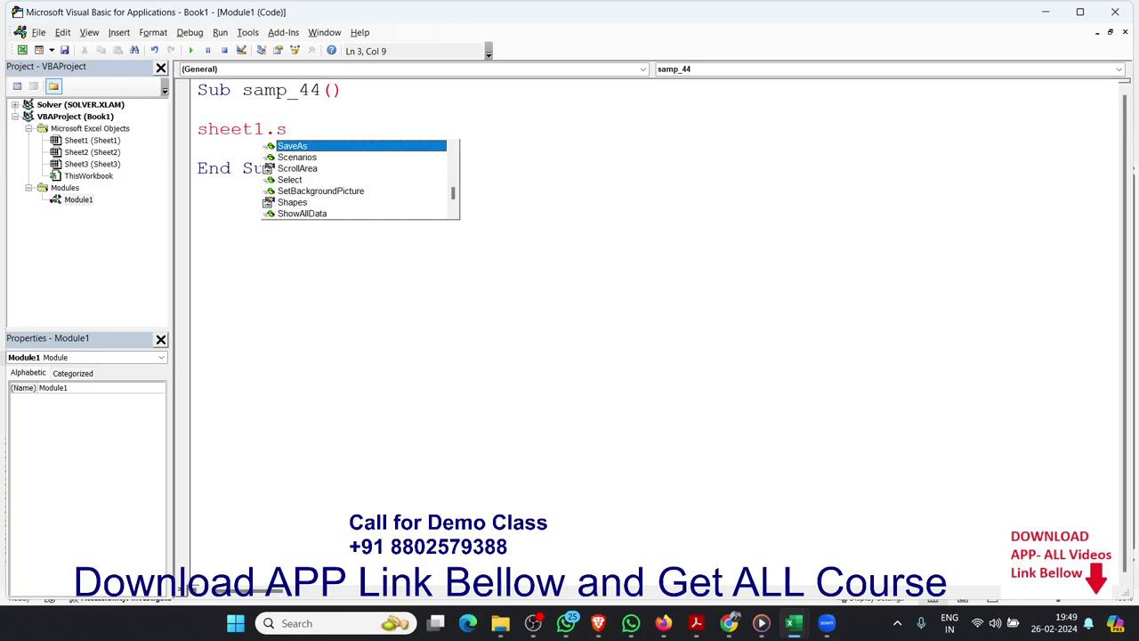
pyautogui.write('el')
pyautogui.press('Return')
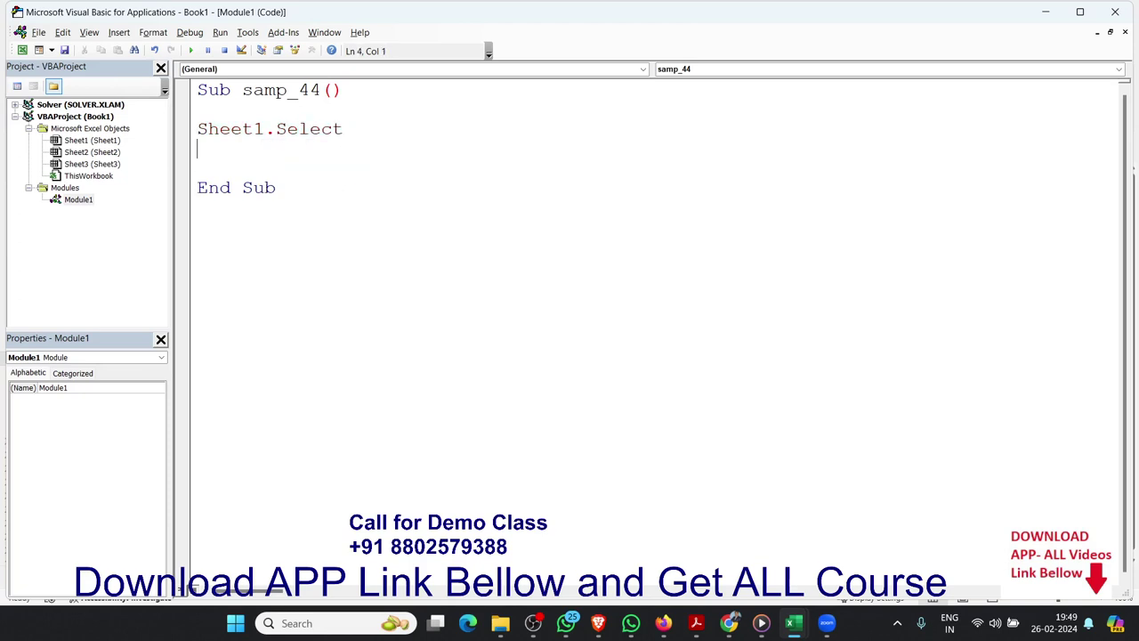
pyautogui.write('range(')
pyautogui.write('"A1')
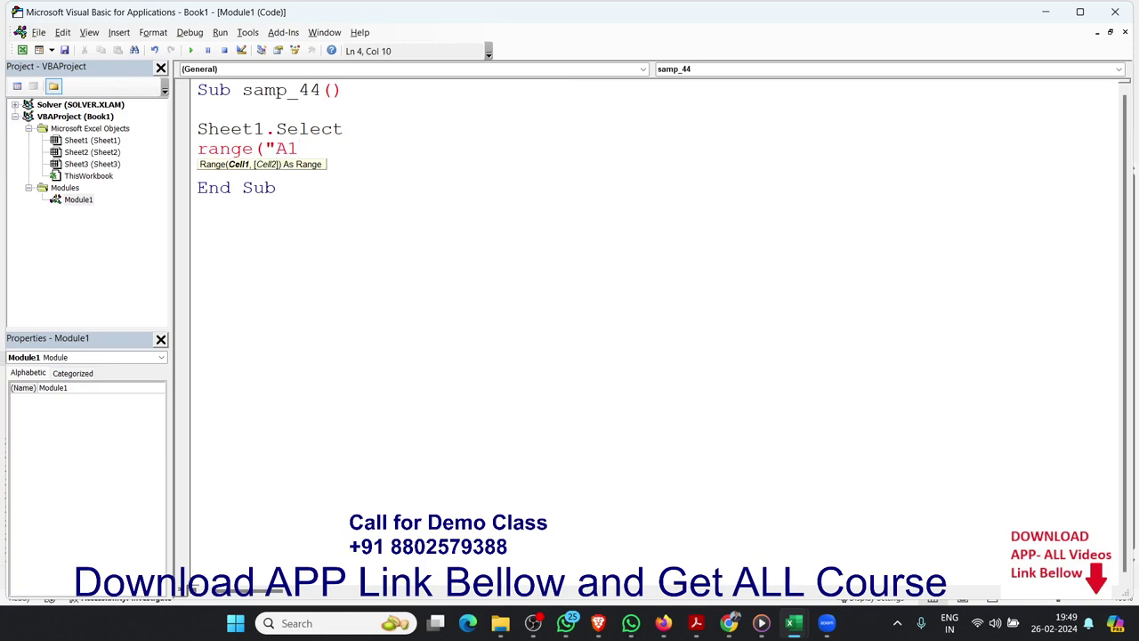
pyautogui.write('").c')
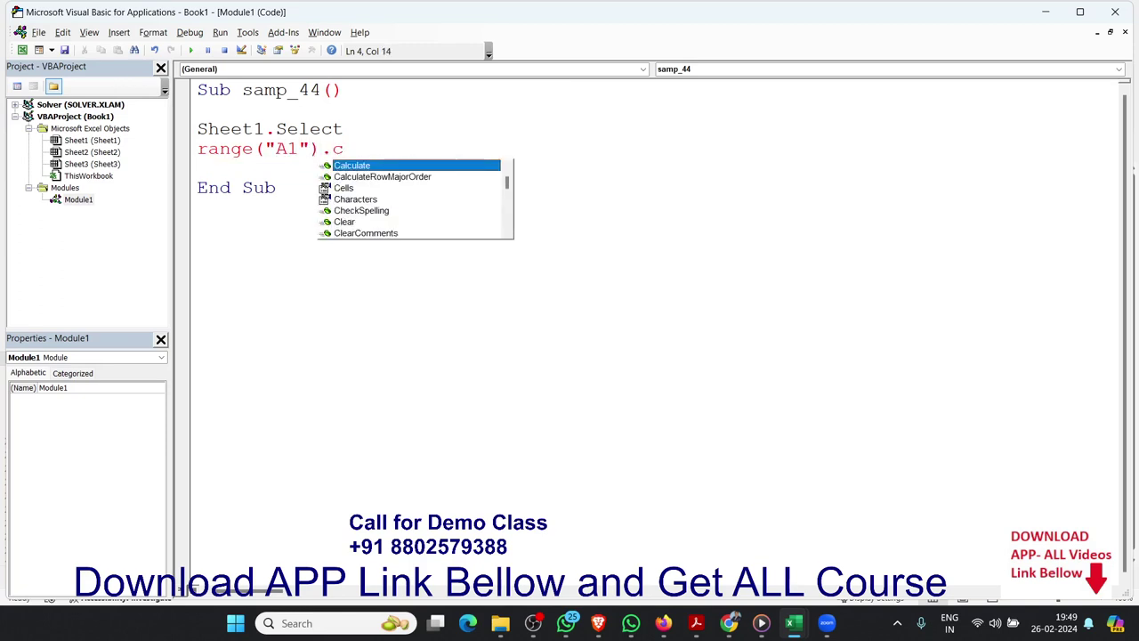
pyautogui.write('u')
pyautogui.press('Down')
pyautogui.press('Tab')
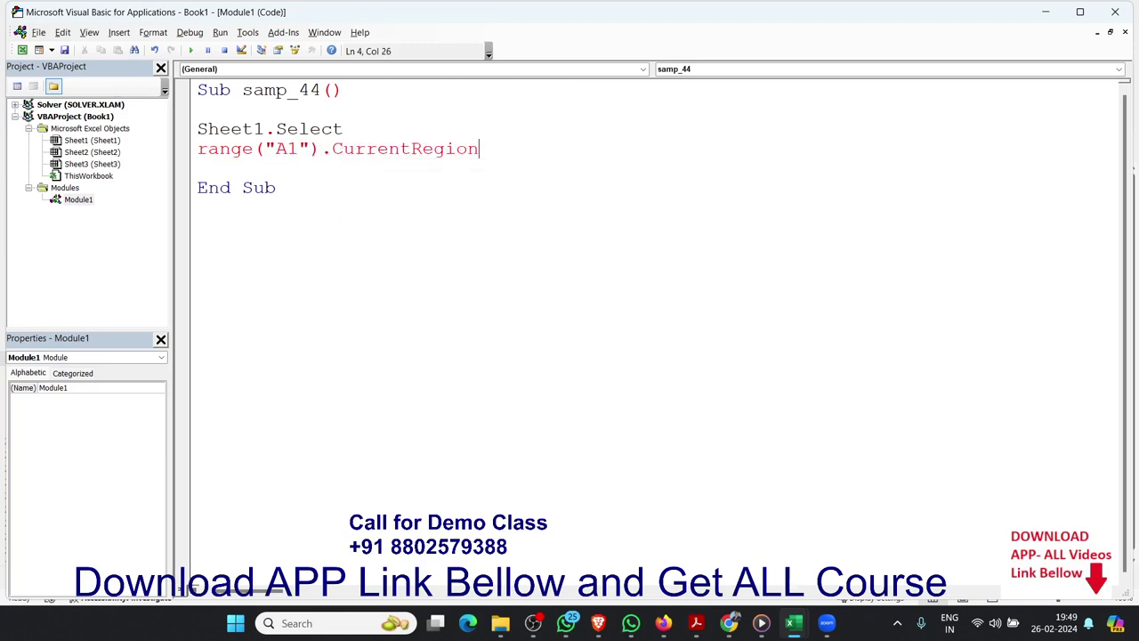
pyautogui.write('.copy')
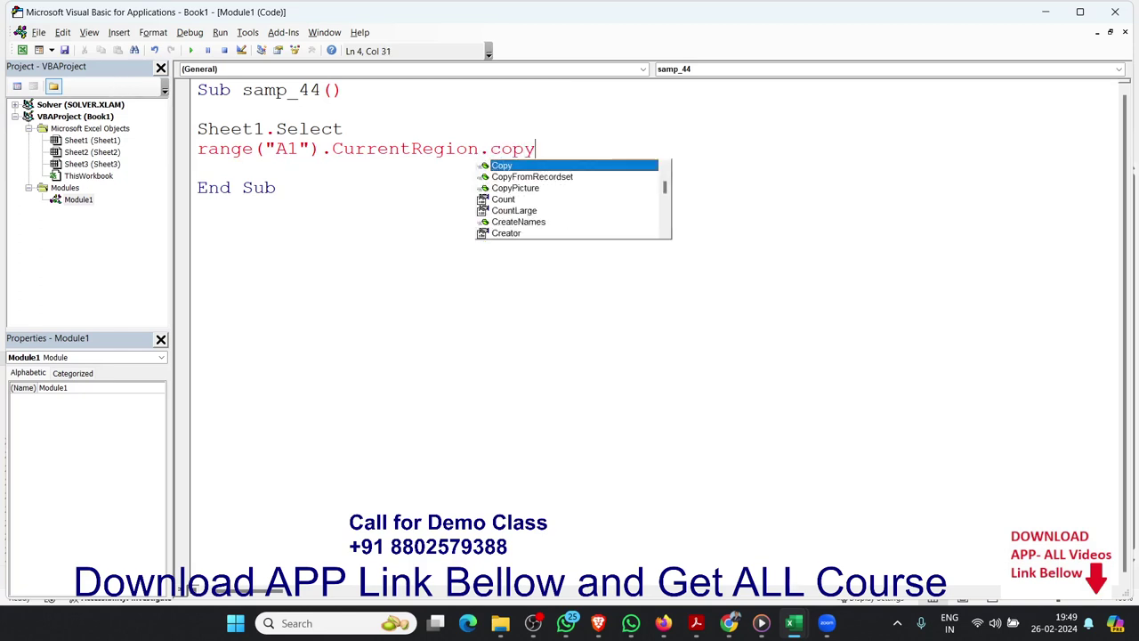
pyautogui.press('Tab')
pyautogui.press('Return')
# Add Sheet2.Select, Range("A1").Select and ActiveSheet.Paste to finish samp_44
pyautogui.write('she')
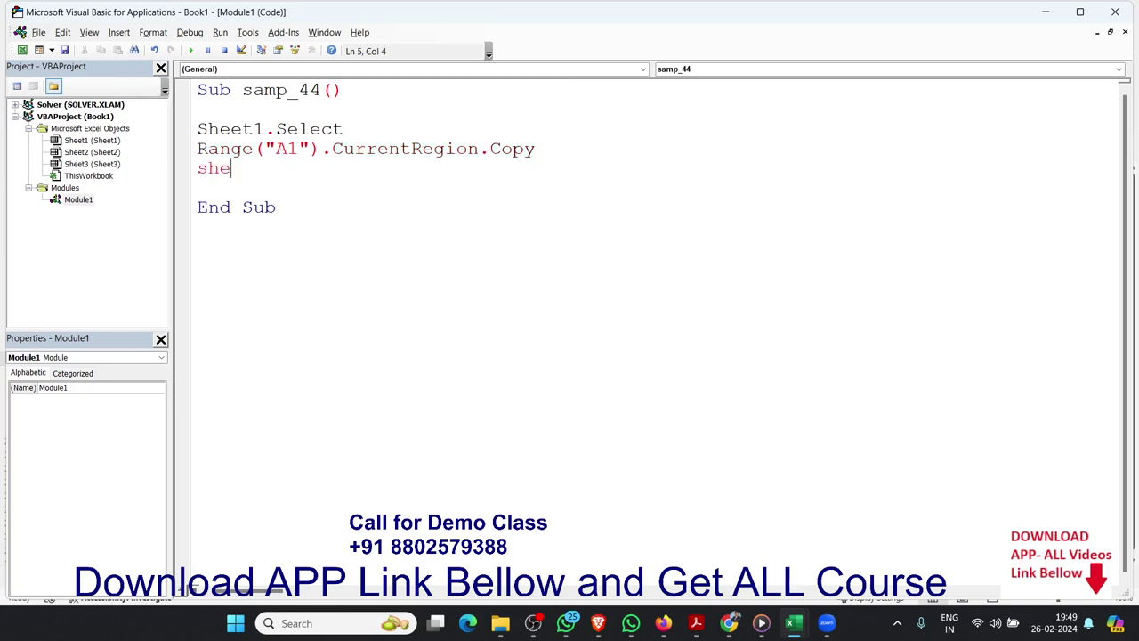
pyautogui.write('et2.')
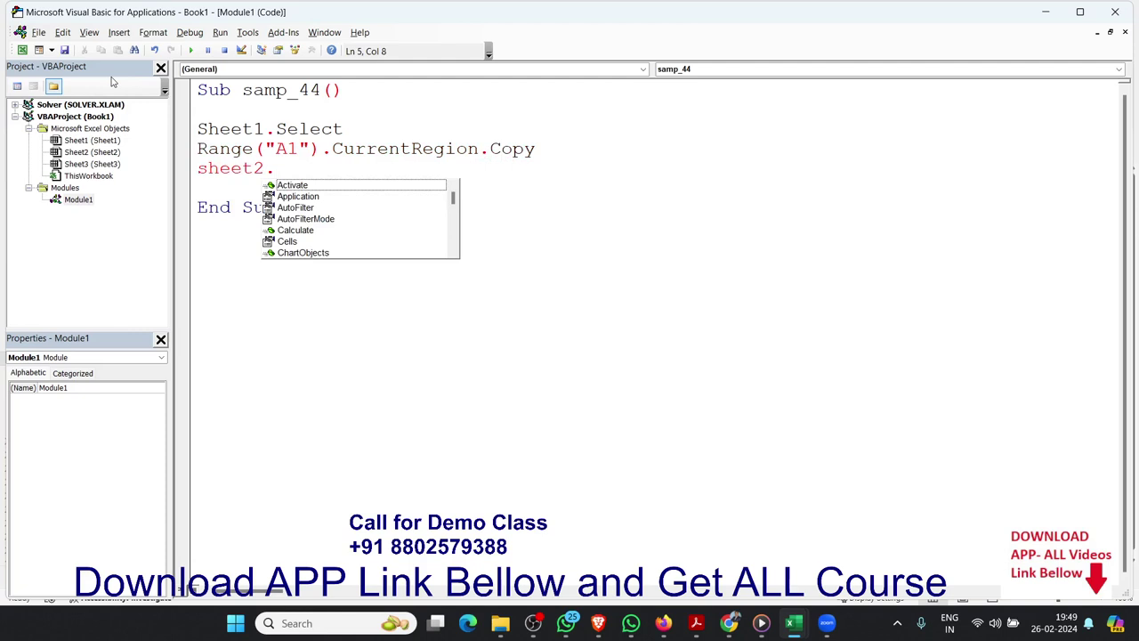
pyautogui.write('se')
pyautogui.press('Return')
pyautogui.write('ran')
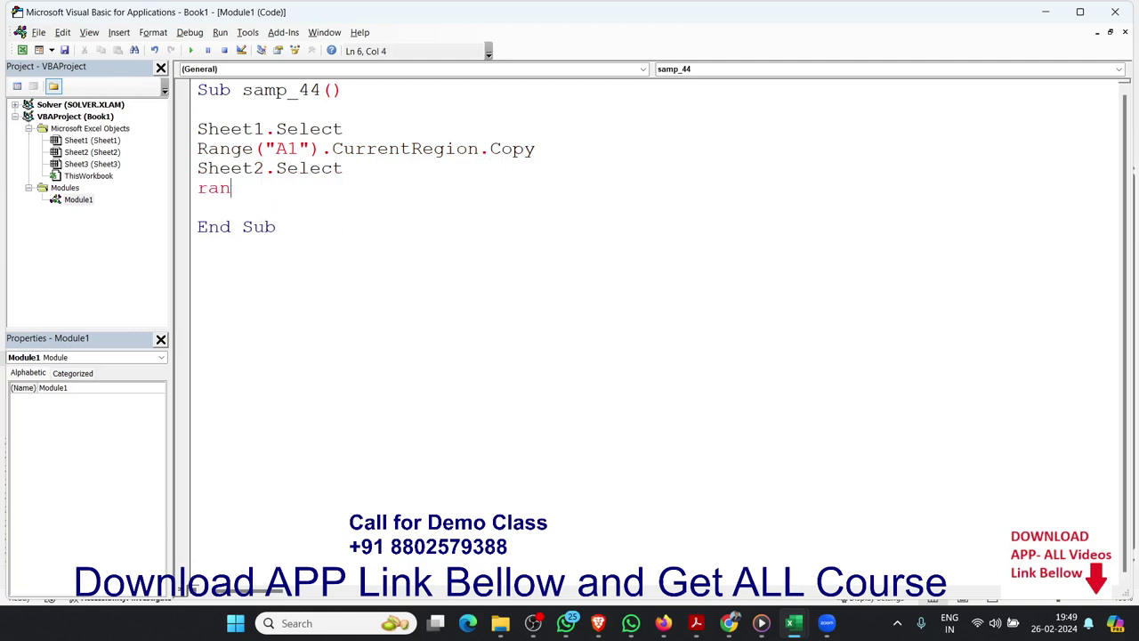
pyautogui.write('ge("A')
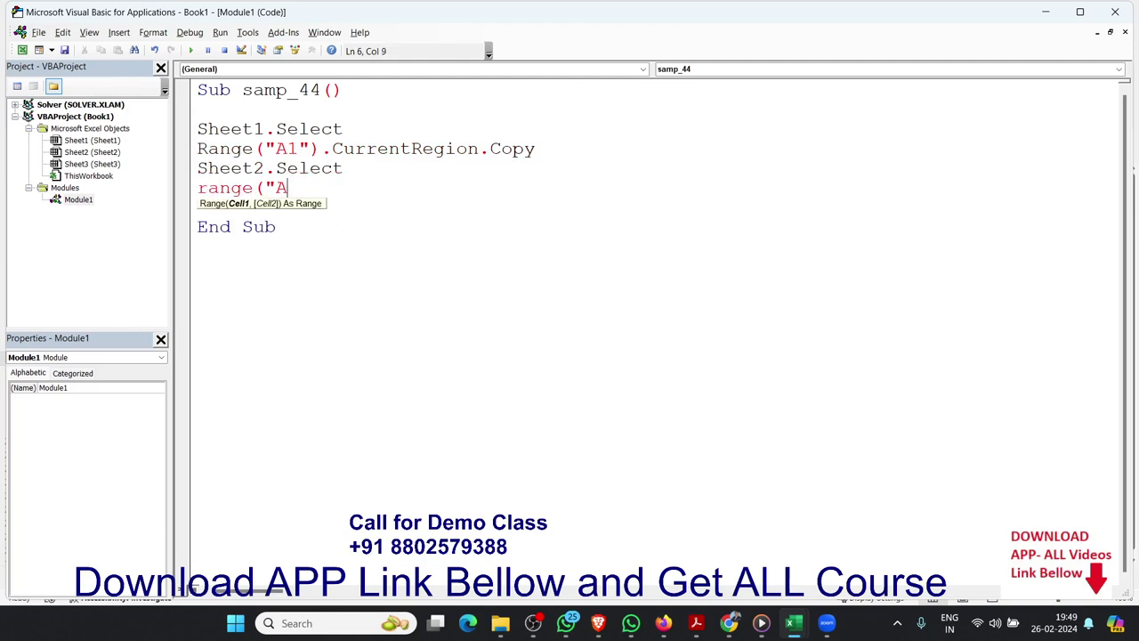
pyautogui.write('1")')
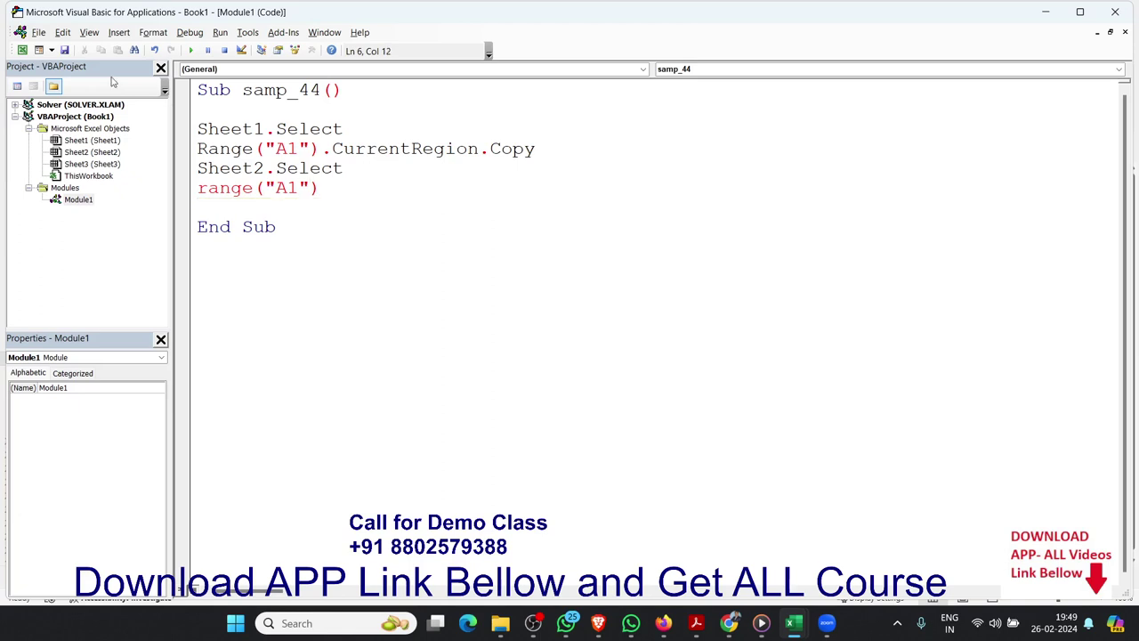
pyautogui.write('.select')
pyautogui.press('Return')
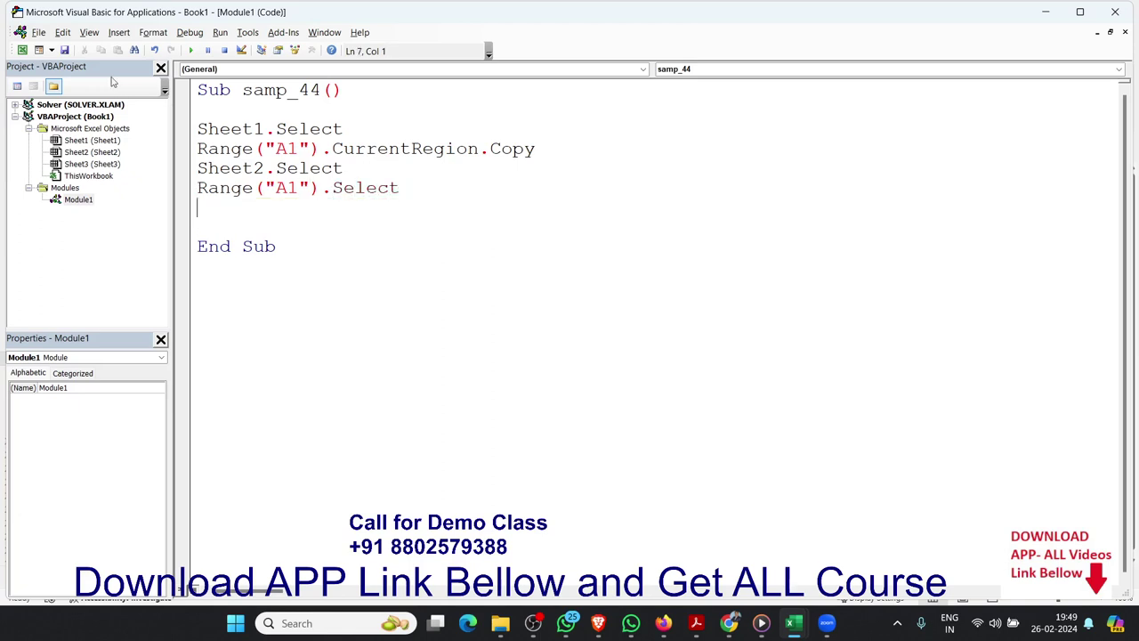
pyautogui.write('p')
pyautogui.write('as')
pyautogui.press('BackSpace')
pyautogui.press('BackSpace')
pyautogui.press('BackSpace')
pyautogui.write('a')
pyautogui.press('BackSpace')
pyautogui.write('ac')
pyautogui.write('tivesheet')
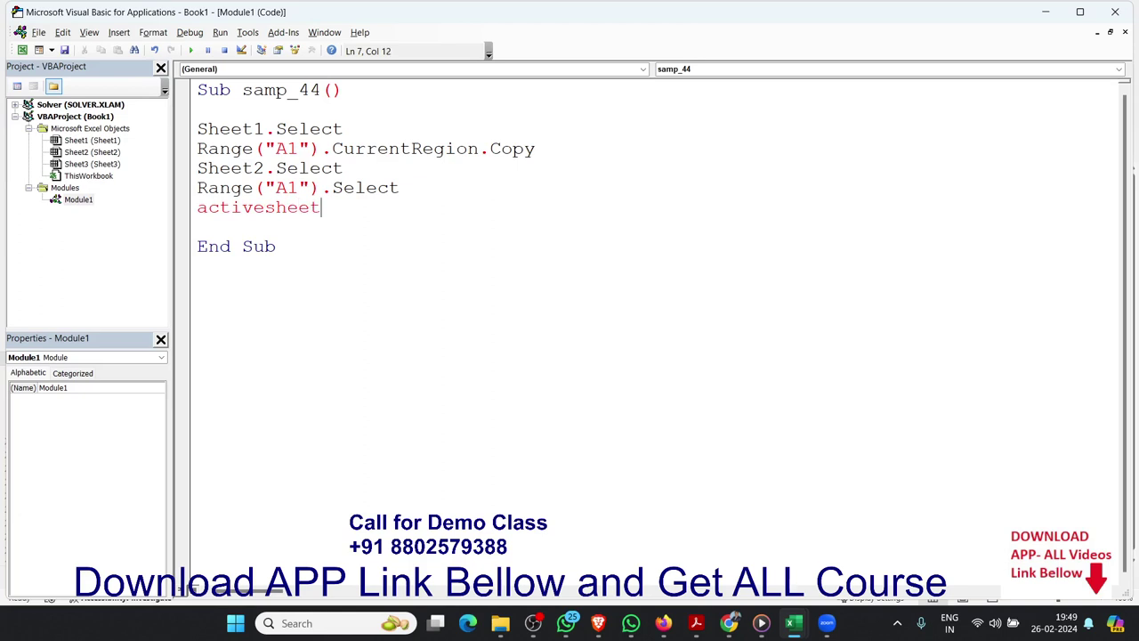
pyautogui.write('.paste')
pyautogui.press('Return')
# Run samp_44 from the Macros list and compare Sheet1 with the pasted copy
pyautogui.hotkey('alt', 'F11')
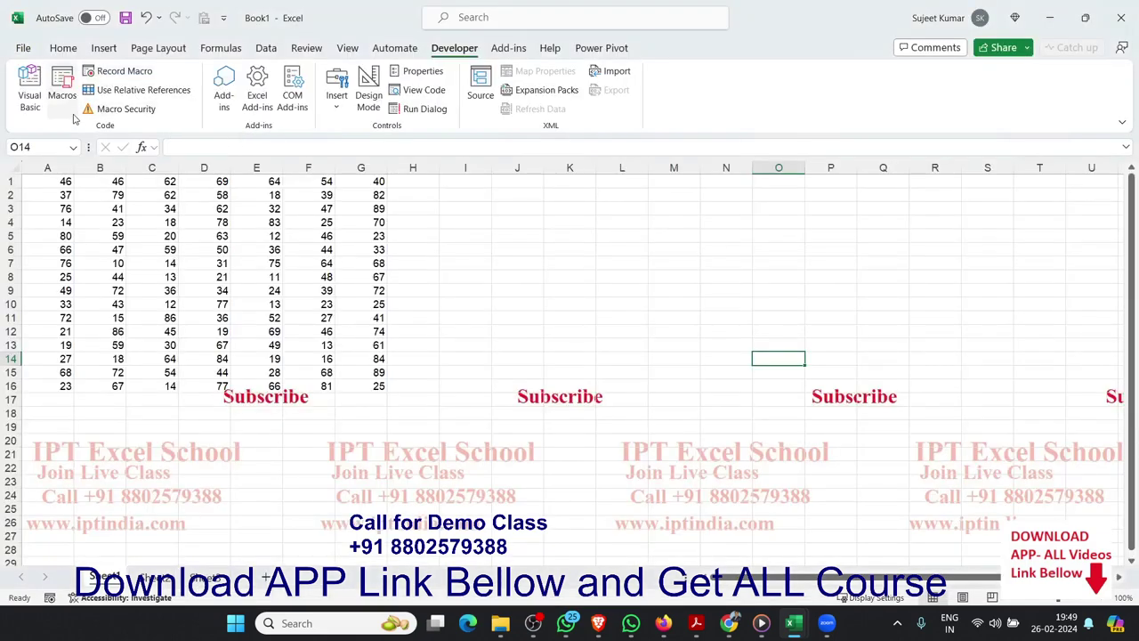
pyautogui.click(64, 105)
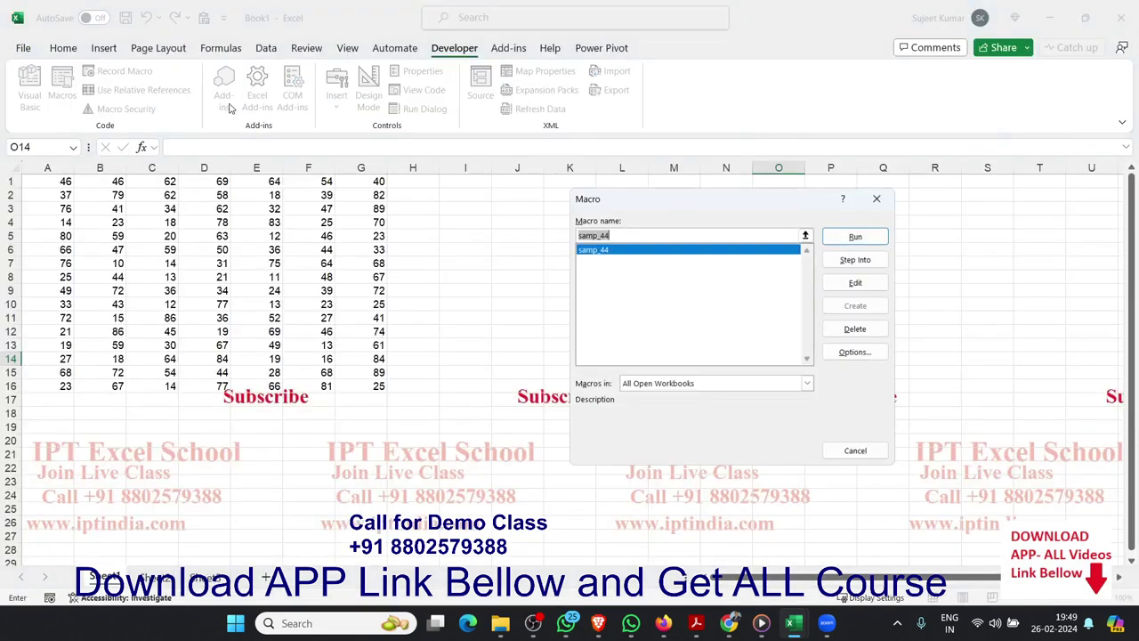
pyautogui.click(856, 236)
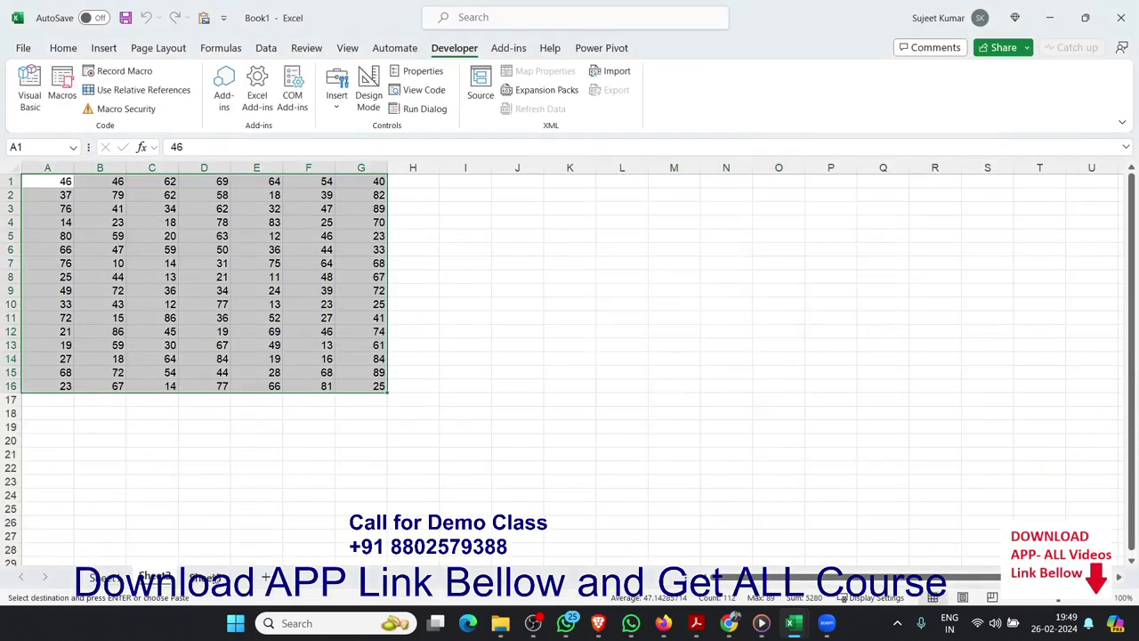
pyautogui.click(778, 358)
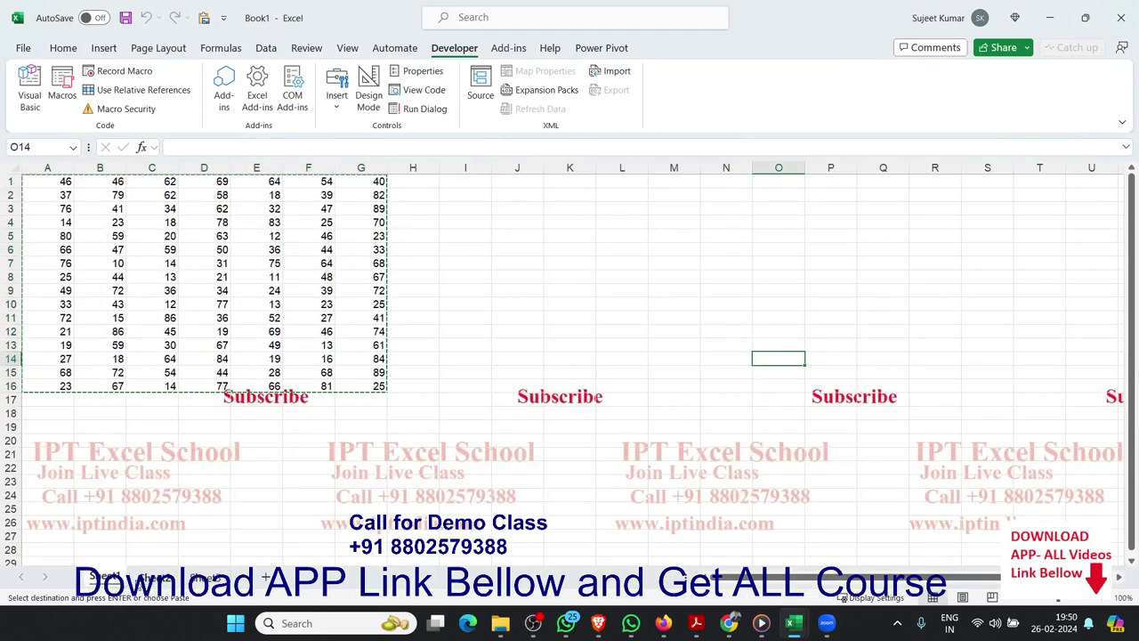
pyautogui.click(213, 290)
pyautogui.press('Escape')
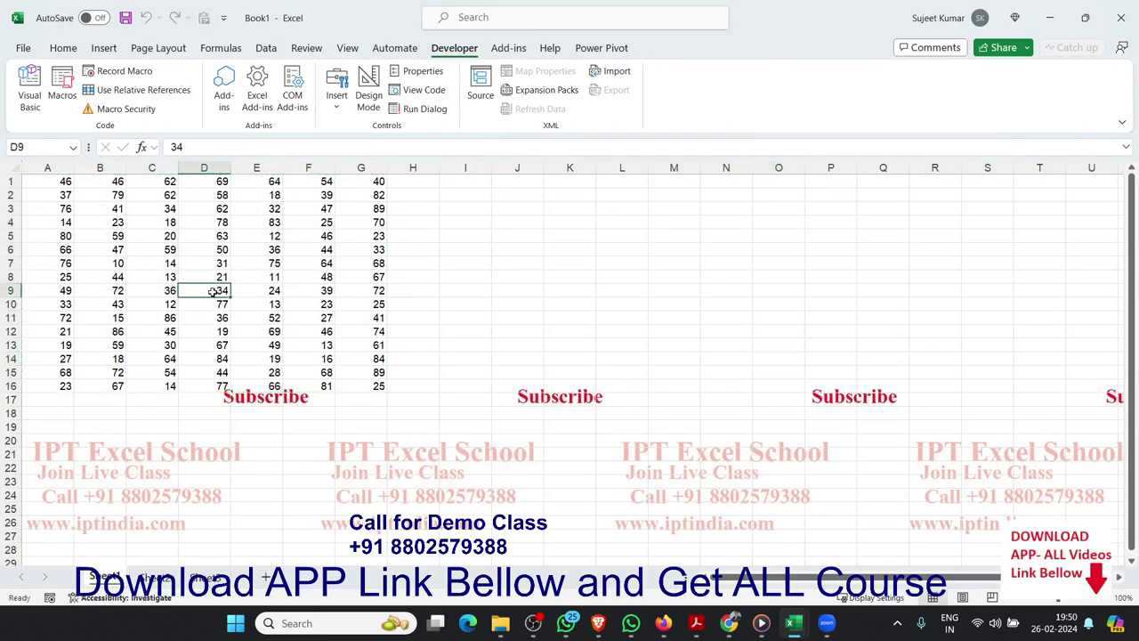
# Back in the VBA editor, begin a new procedure line 'sub samp_44_2' below End Sub
pyautogui.hotkey('alt', 'F11')
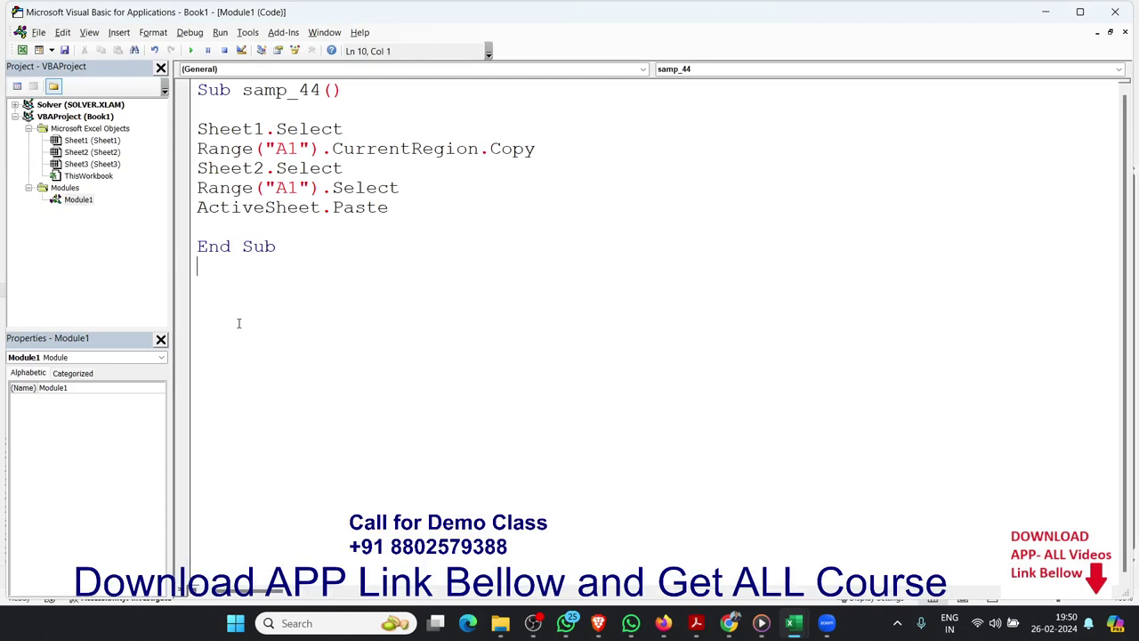
pyautogui.press('Return')
pyautogui.write('sub ')
pyautogui.write('samp')
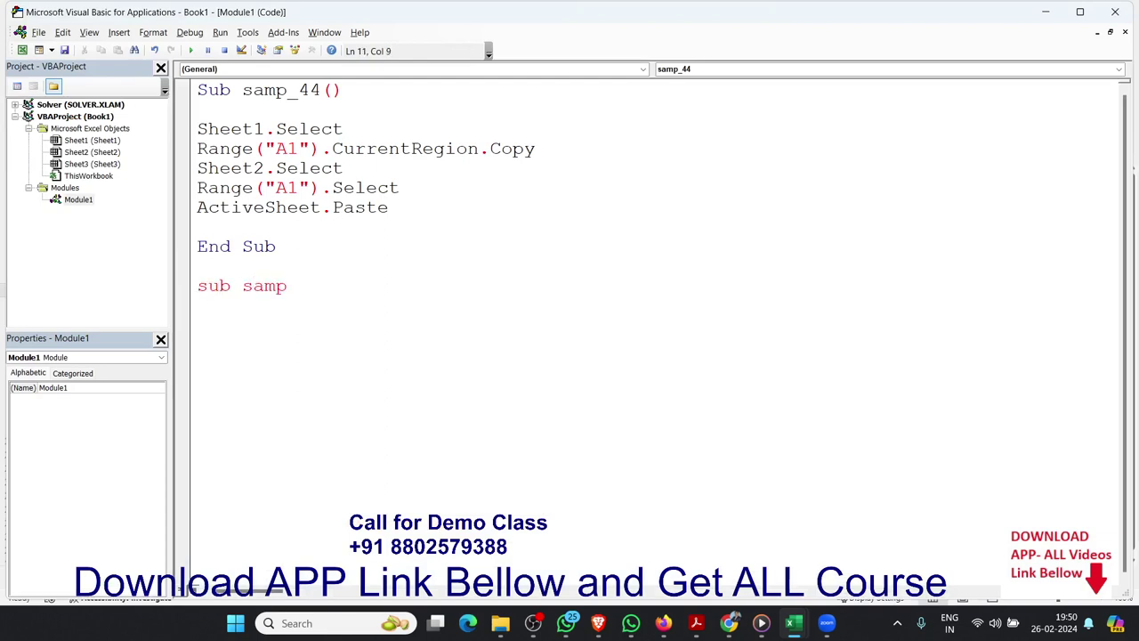
pyautogui.write('_44')
pyautogui.write('_2')
# Correct the header to Sub samp_44_1() and open blank lines for its body
pyautogui.press('BackSpace')
pyautogui.write('1()')
pyautogui.press('Return')
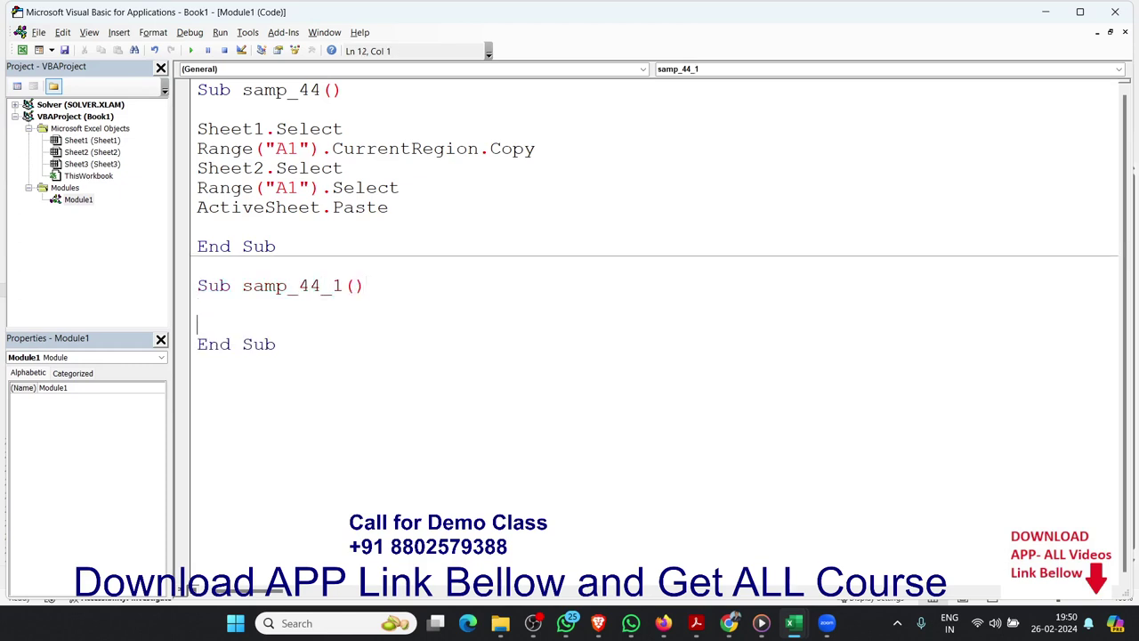
pyautogui.press('Return')
pyautogui.press('Return')
pyautogui.press('Up')
pyautogui.press('Up')
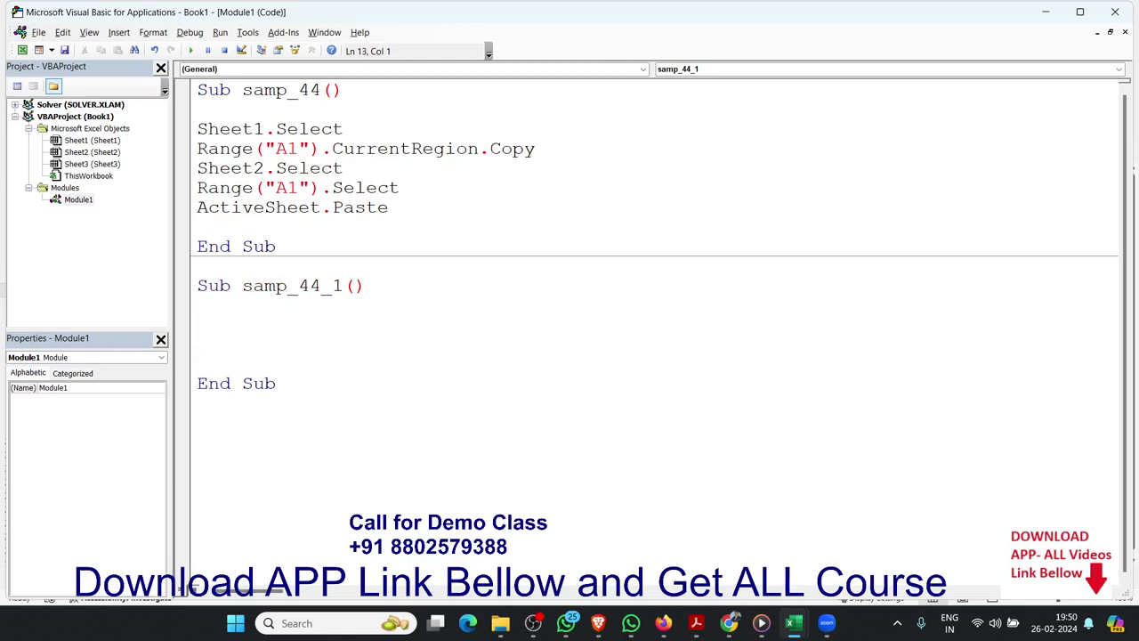
pyautogui.write('sheet')
pyautogui.write('10')
# Enter Sheet1.Range("a1").CurrentRegion.Copy as samp_44_1's statement
pyautogui.press('BackSpace')
pyautogui.write('.ra')
pyautogui.press('Tab')
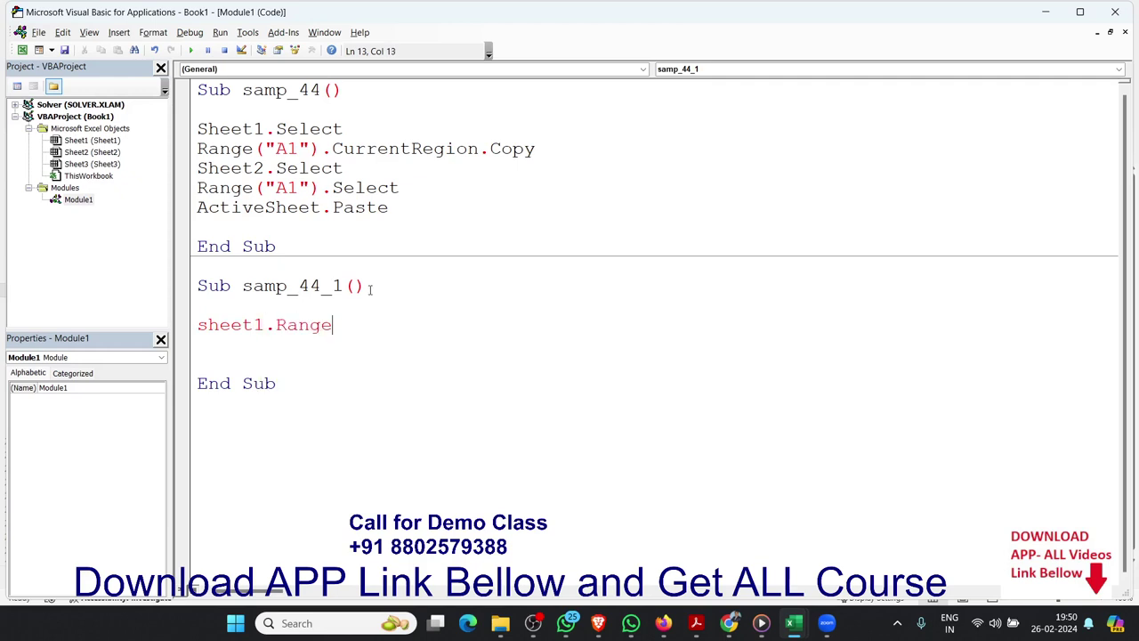
pyautogui.write('*')
pyautogui.press('BackSpace')
pyautogui.write('(')
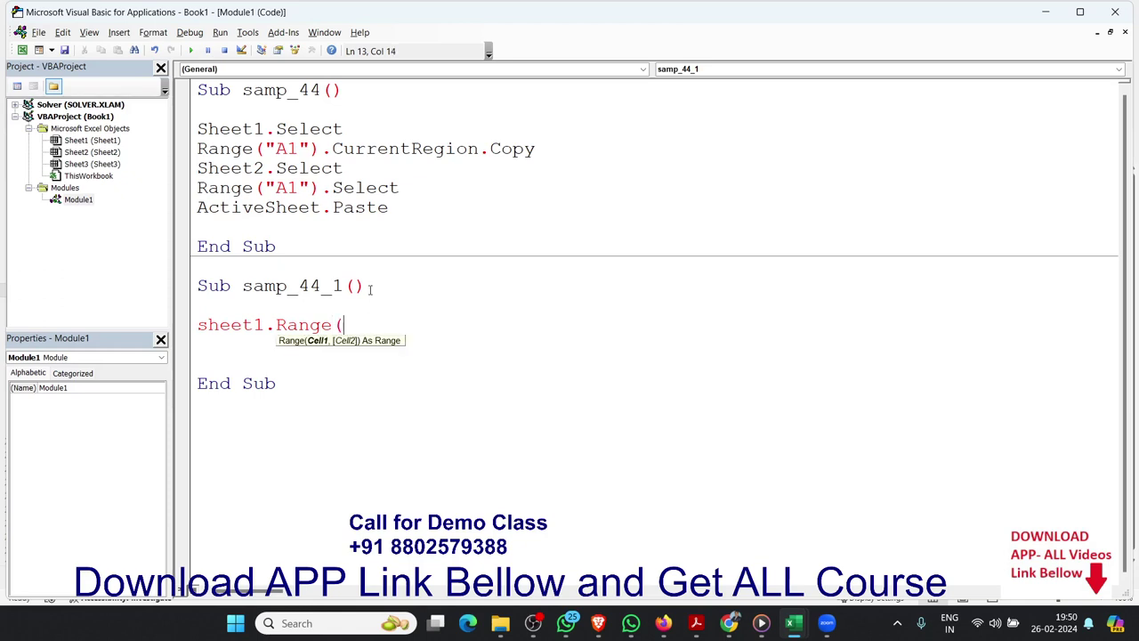
pyautogui.write('"')
pyautogui.write('a1')
pyautogui.write('"')
pyautogui.write(').cu')
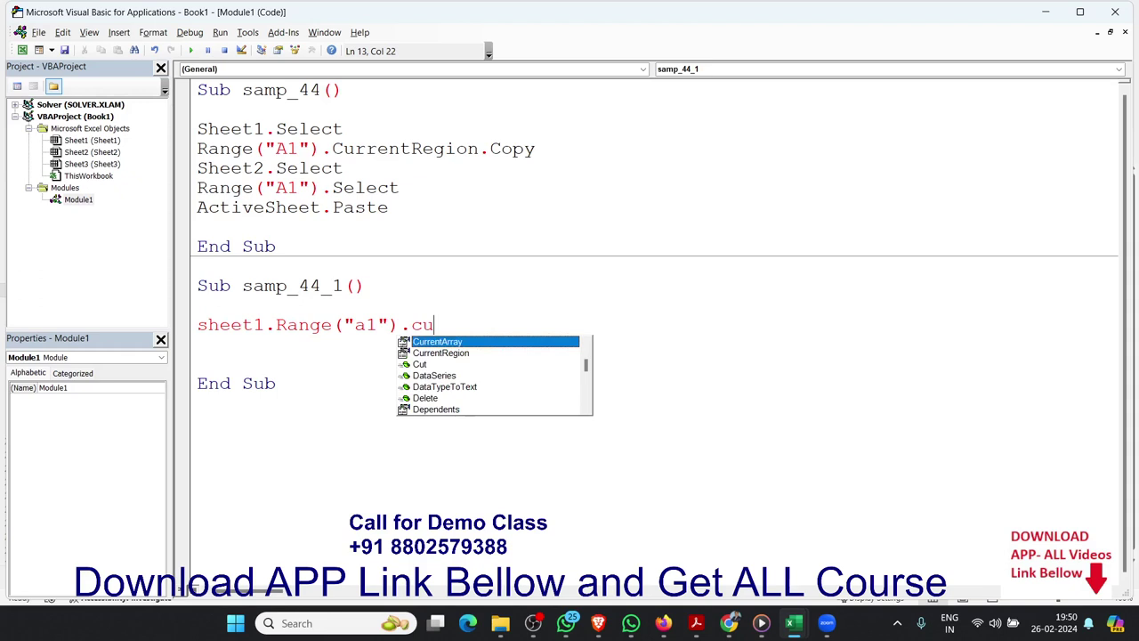
pyautogui.press('Down')
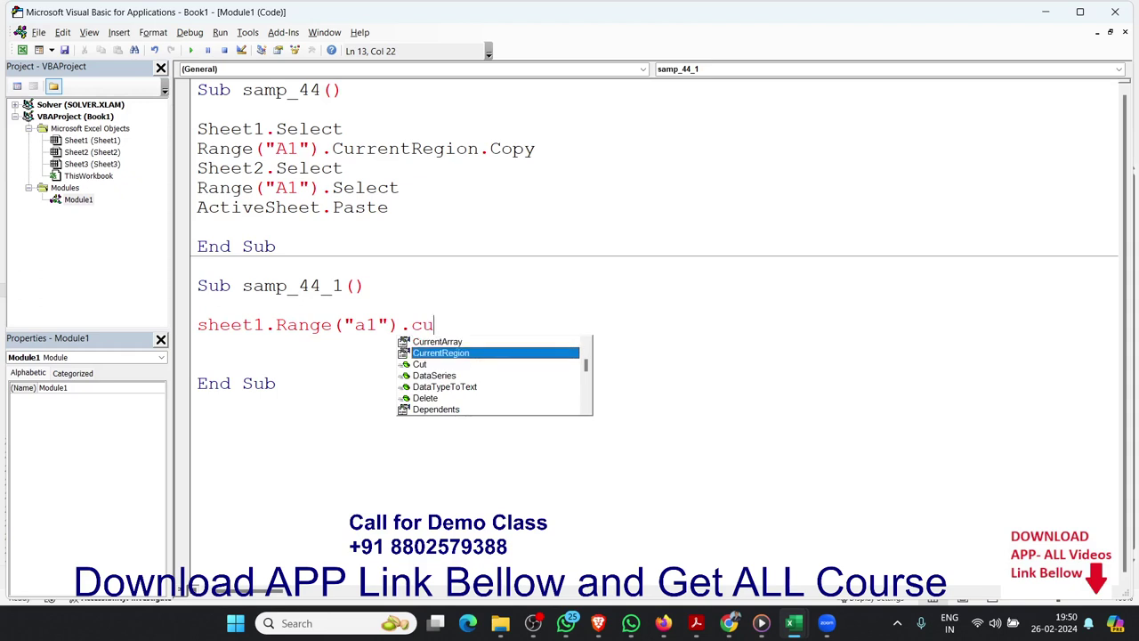
pyautogui.press('Tab')
pyautogui.write('.co')
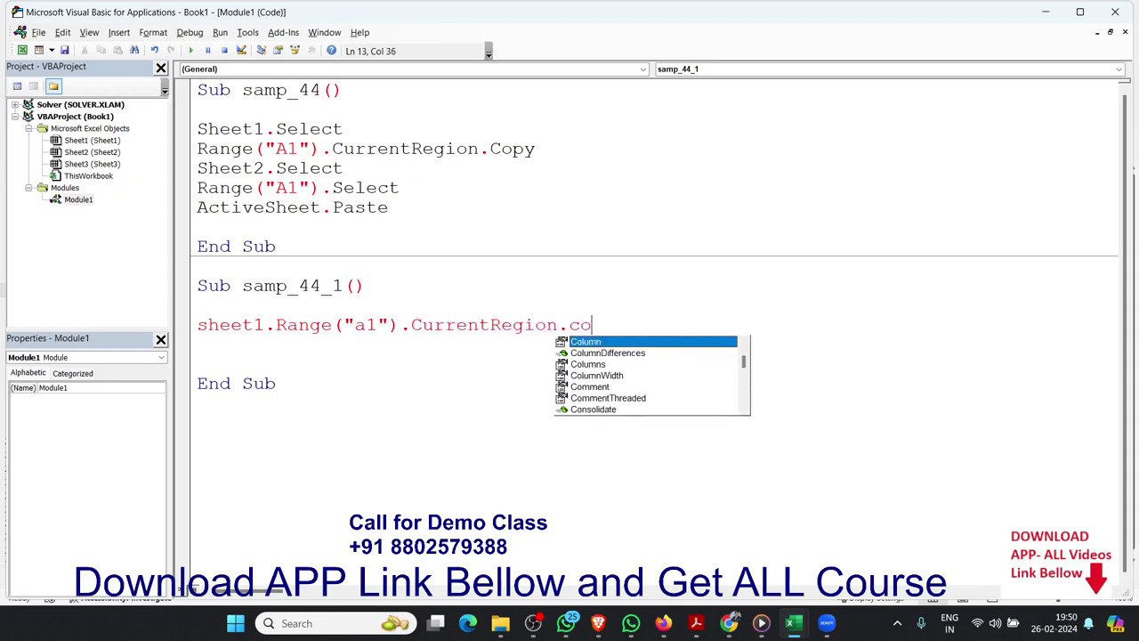
pyautogui.write('py')
pyautogui.press('Tab')
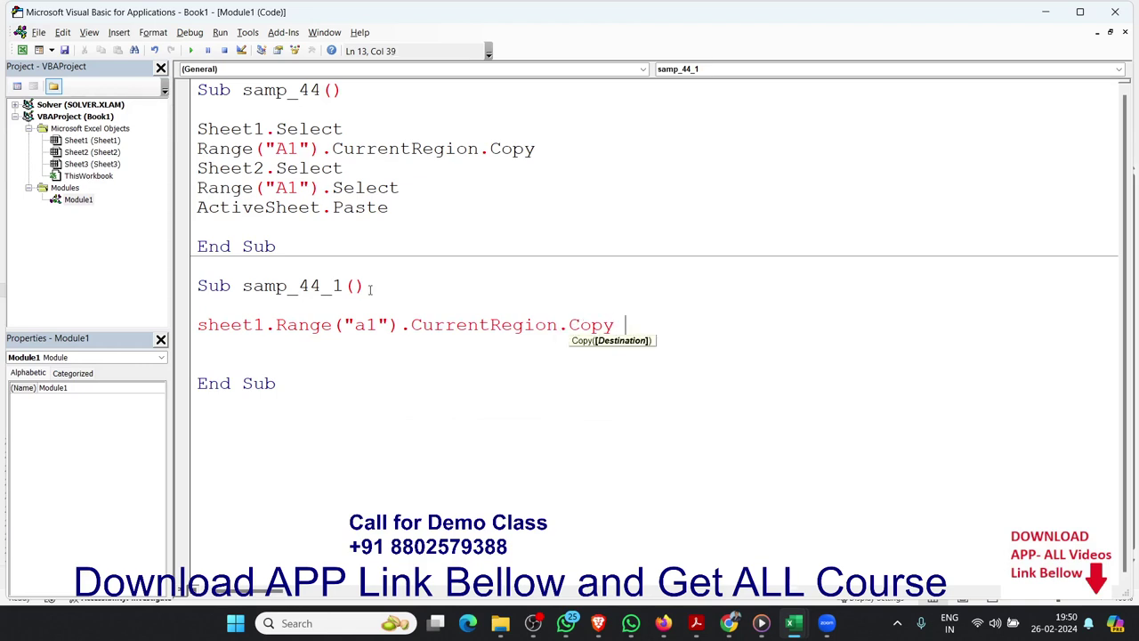
# Add the copy destination Range("A3"), changing sheet2 to Sheet3
pyautogui.write('shee')
pyautogui.write('t2.')
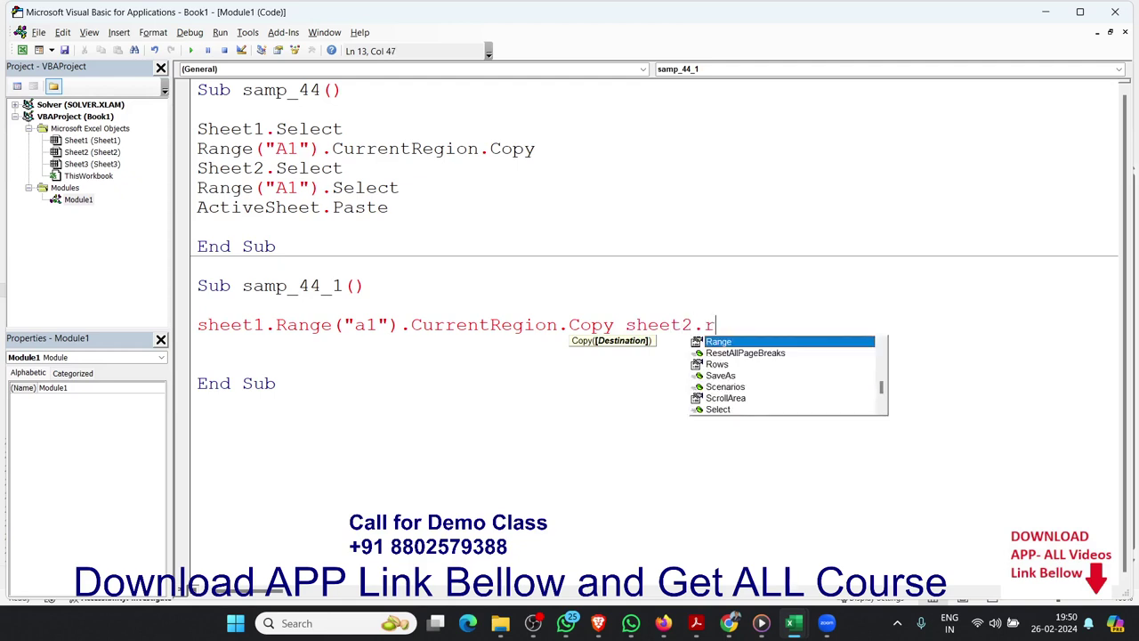
pyautogui.write('ra')
pyautogui.press('Tab')
pyautogui.write('(')
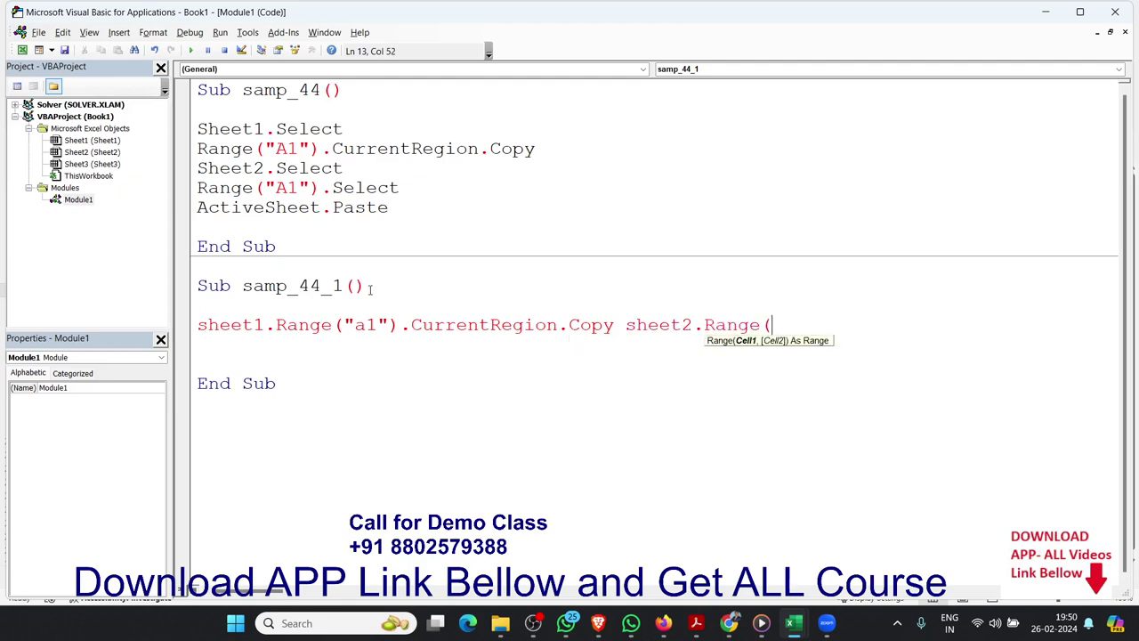
pyautogui.write('"A3')
pyautogui.write('")')
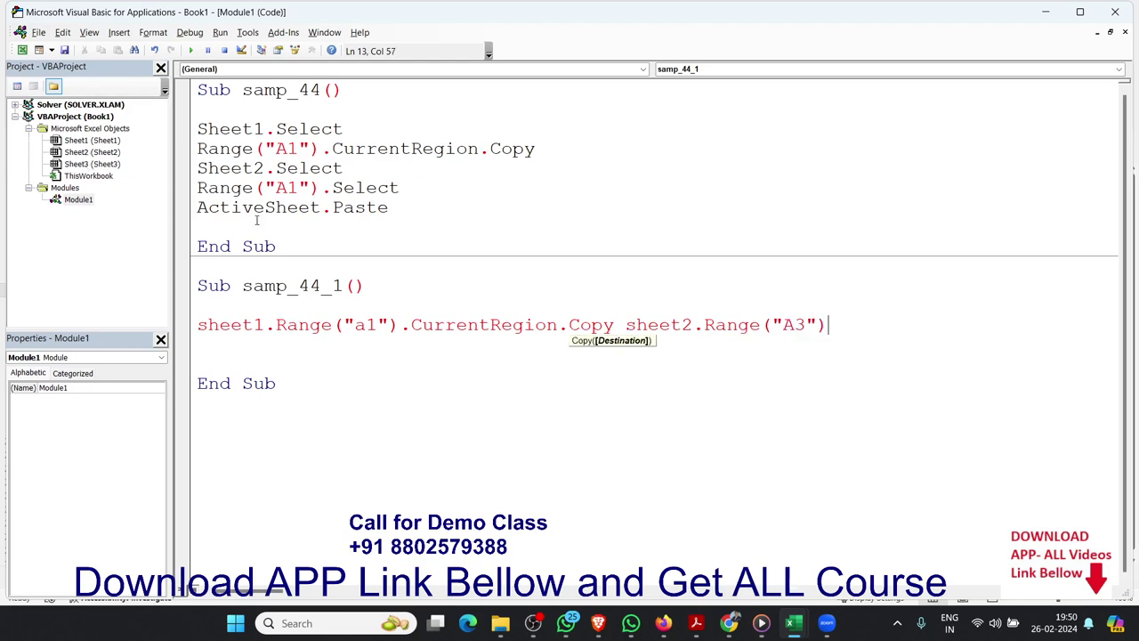
pyautogui.click(694, 324)
pyautogui.press('BackSpace')
pyautogui.write('3')
pyautogui.click(544, 375)
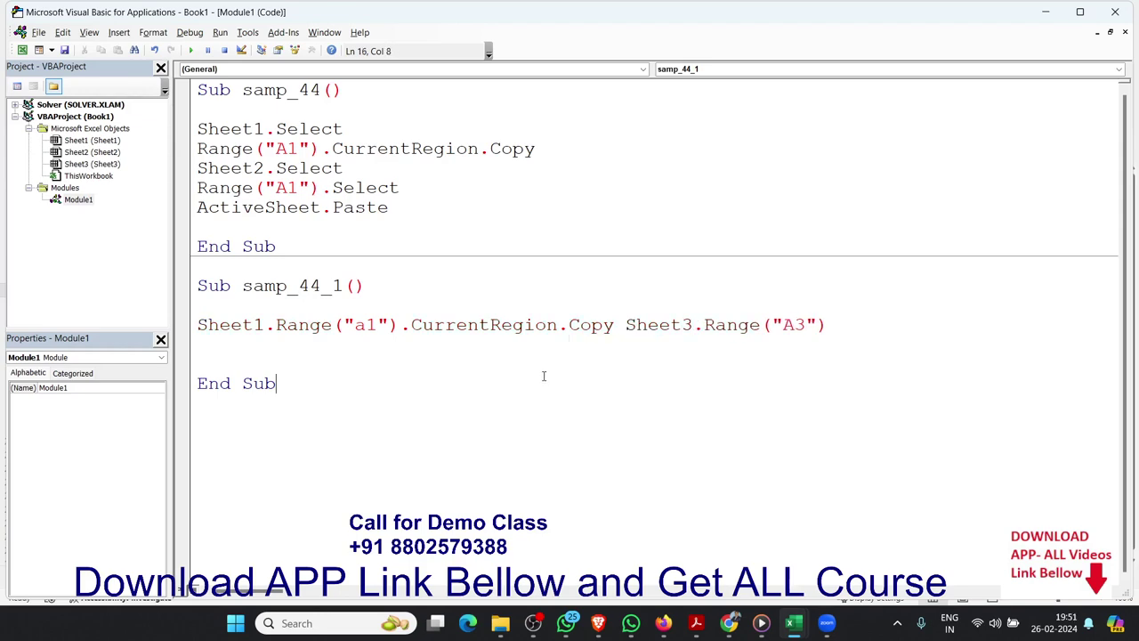
# Run samp_44_1 from the Macros list and check the copied data on Sheet3
pyautogui.press('F5')
pyautogui.hotkey('alt', 'F11')
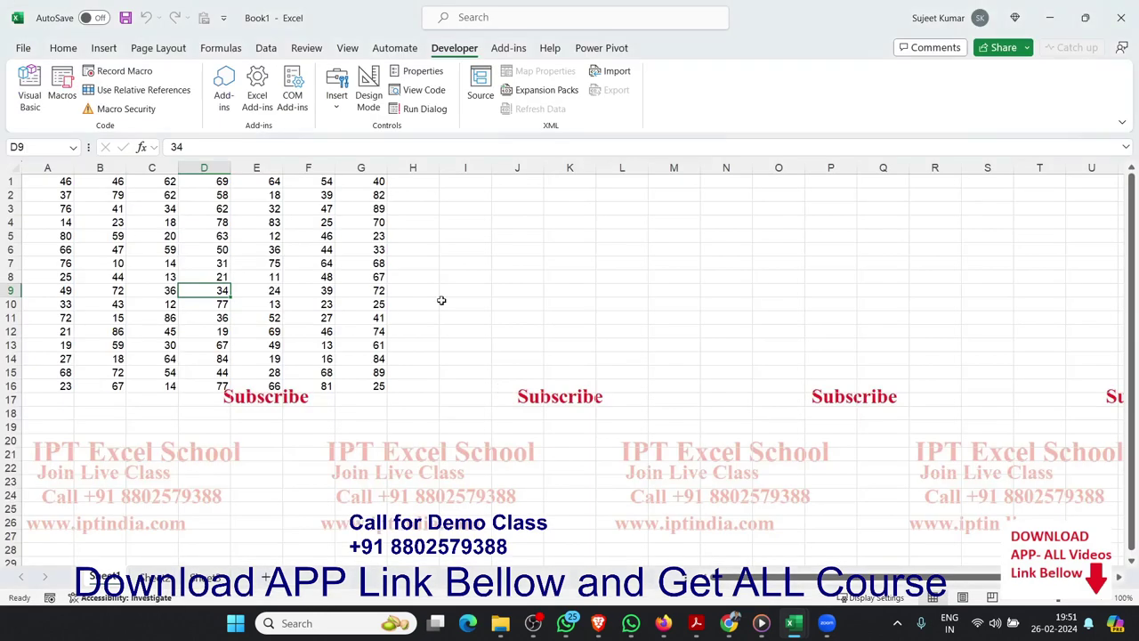
pyautogui.click(173, 575)
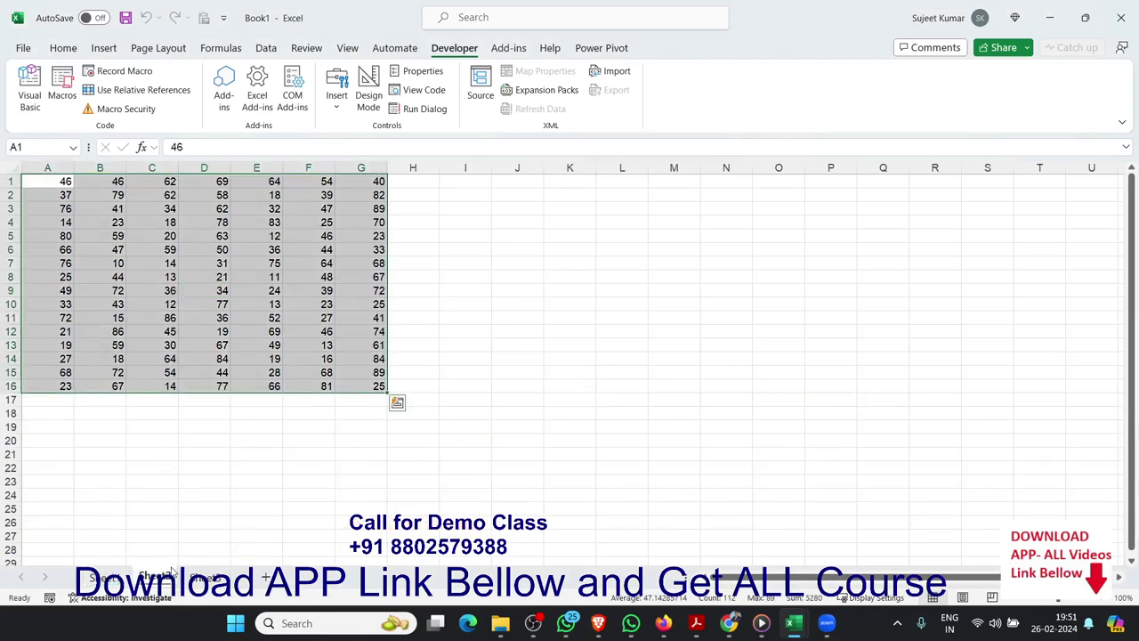
pyautogui.click(106, 576)
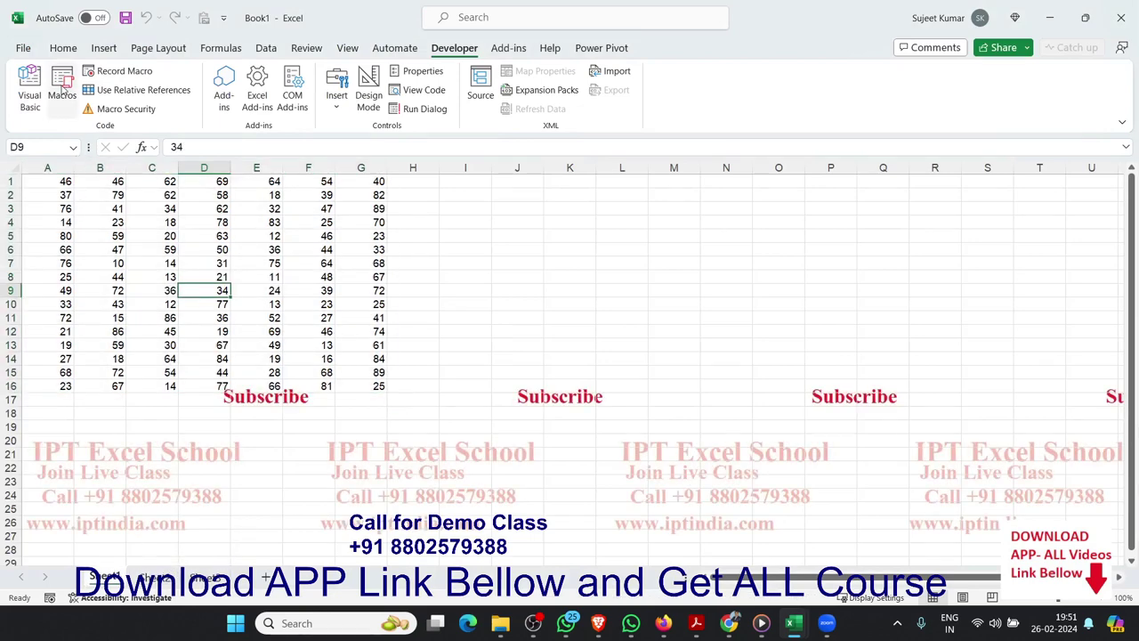
pyautogui.click(62, 85)
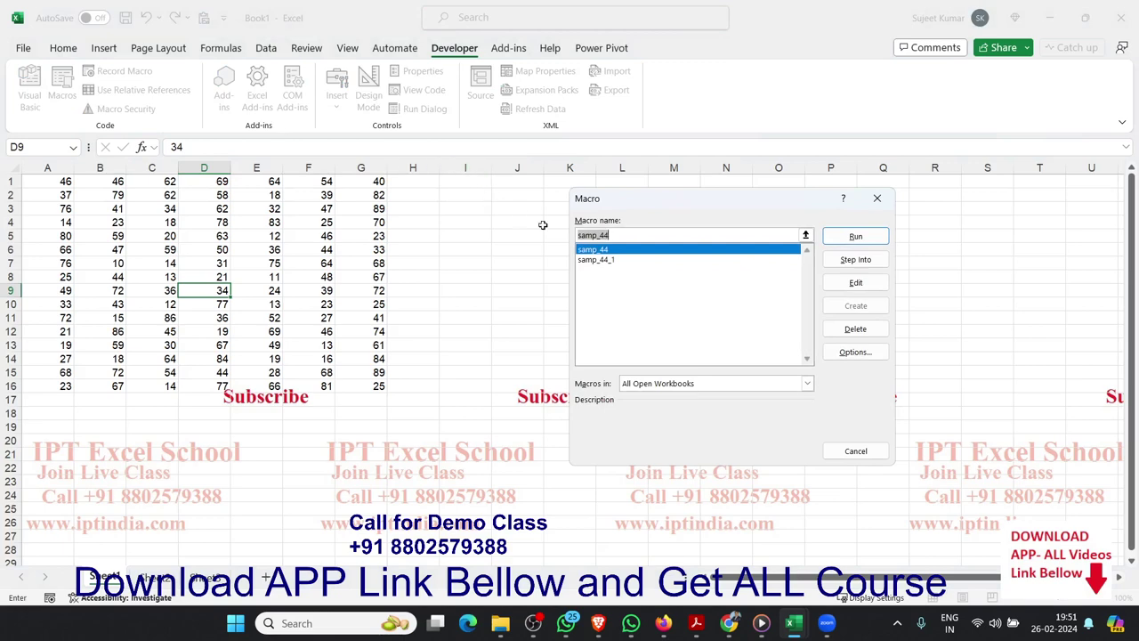
pyautogui.click(602, 259)
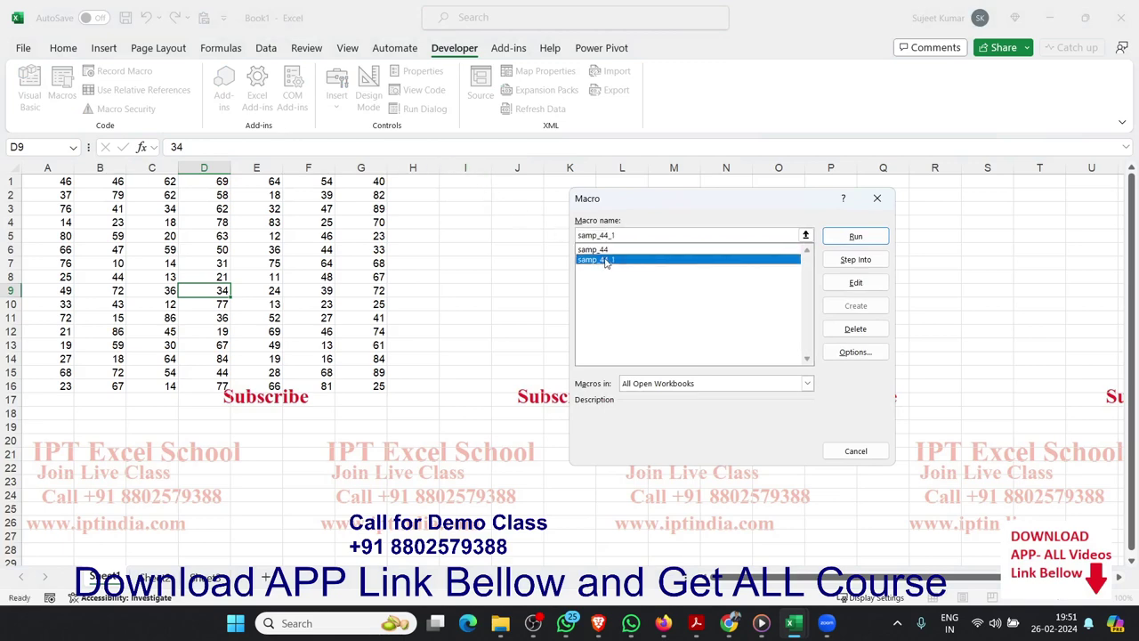
pyautogui.click(863, 236)
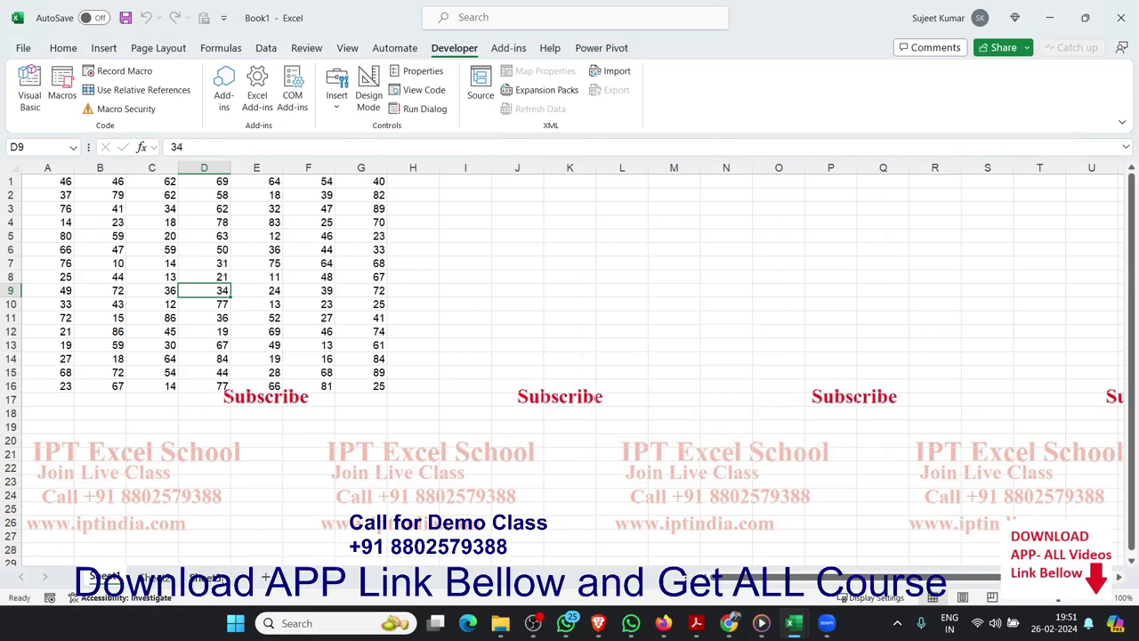
pyautogui.click(222, 575)
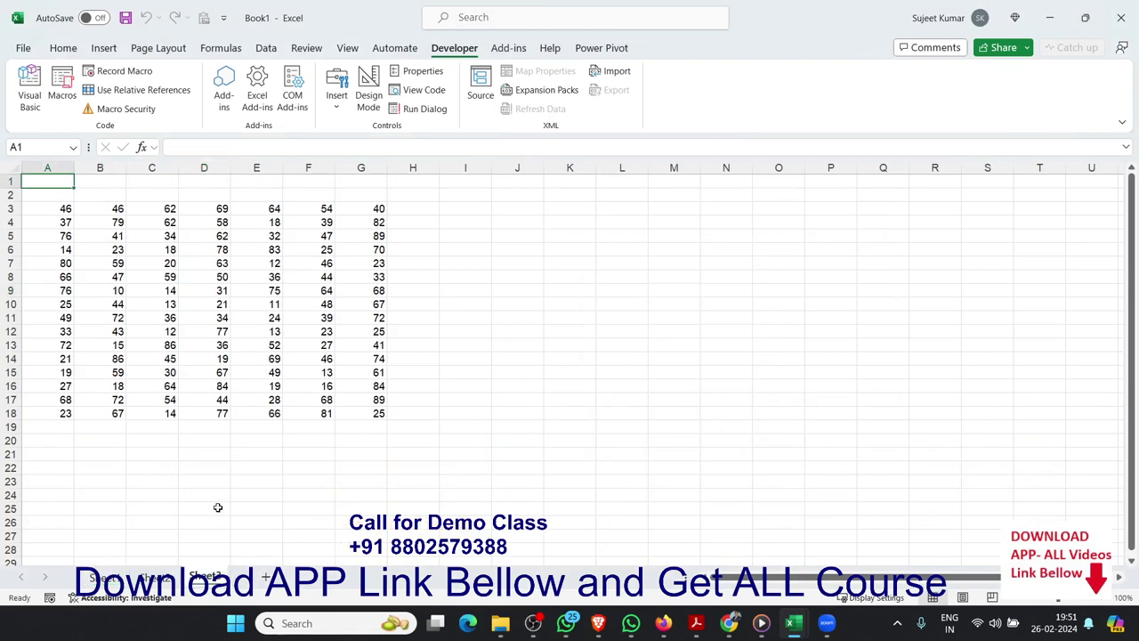
# Select and copy all the macro code in the VBA editor
pyautogui.hotkey('alt', 'F11')
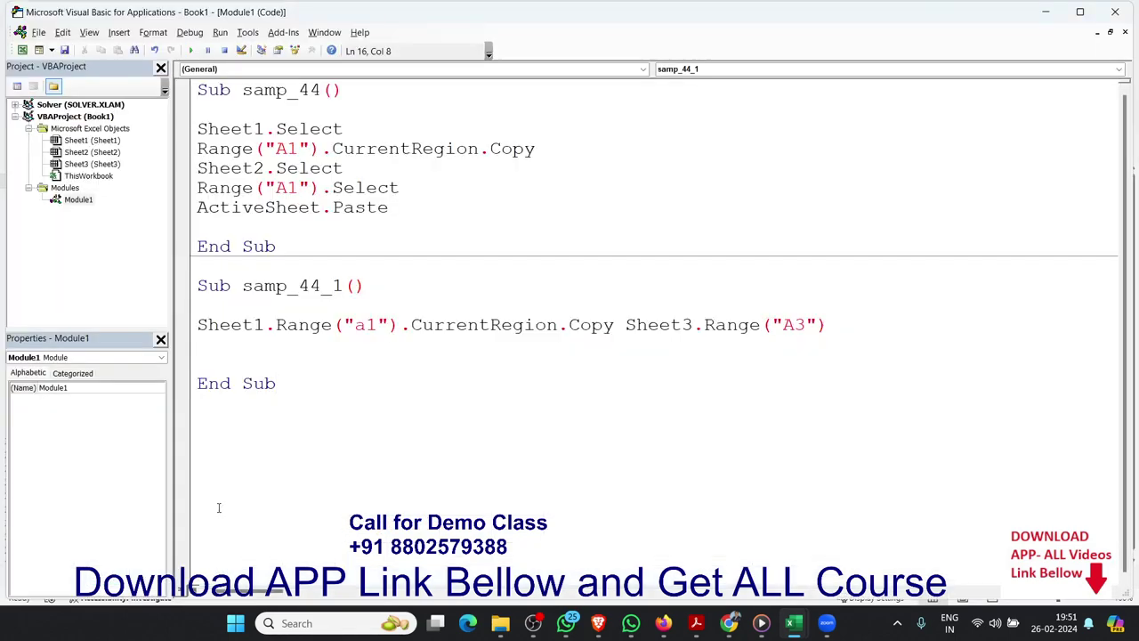
pyautogui.moveTo(346, 447); pyautogui.dragTo(188, 98)
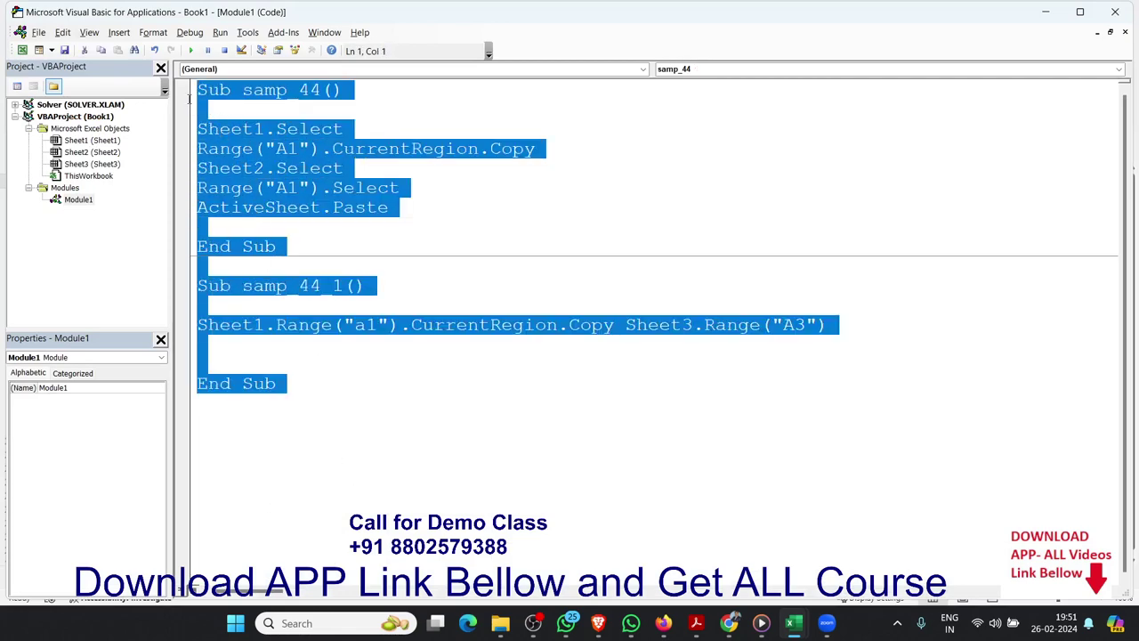
pyautogui.click(276, 190)
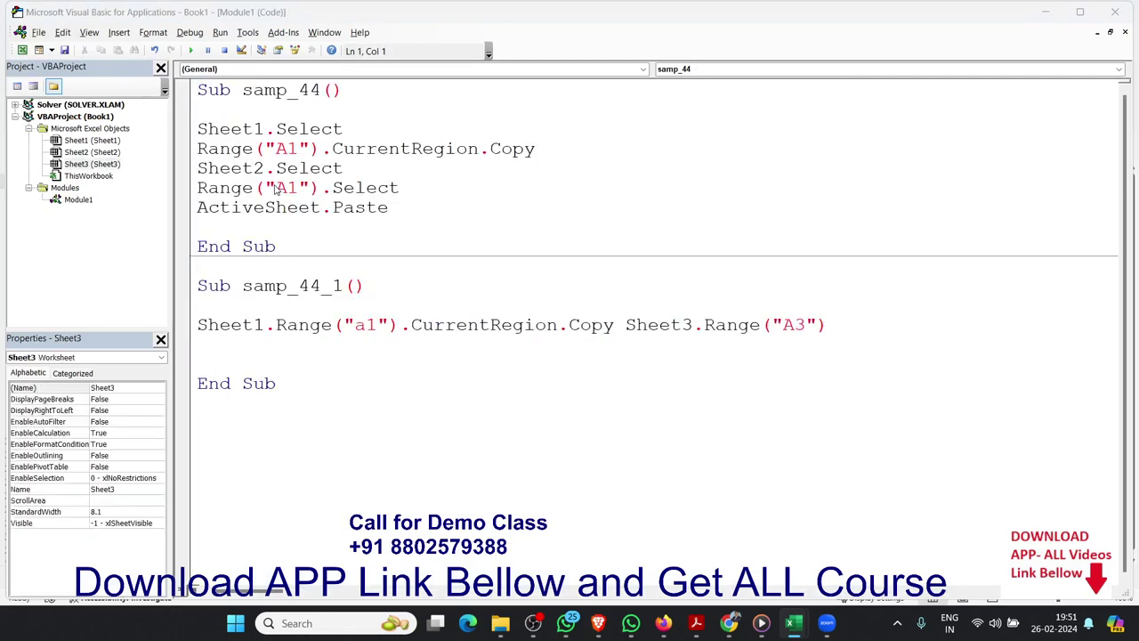
pyautogui.hotkey('alt', 'F11')
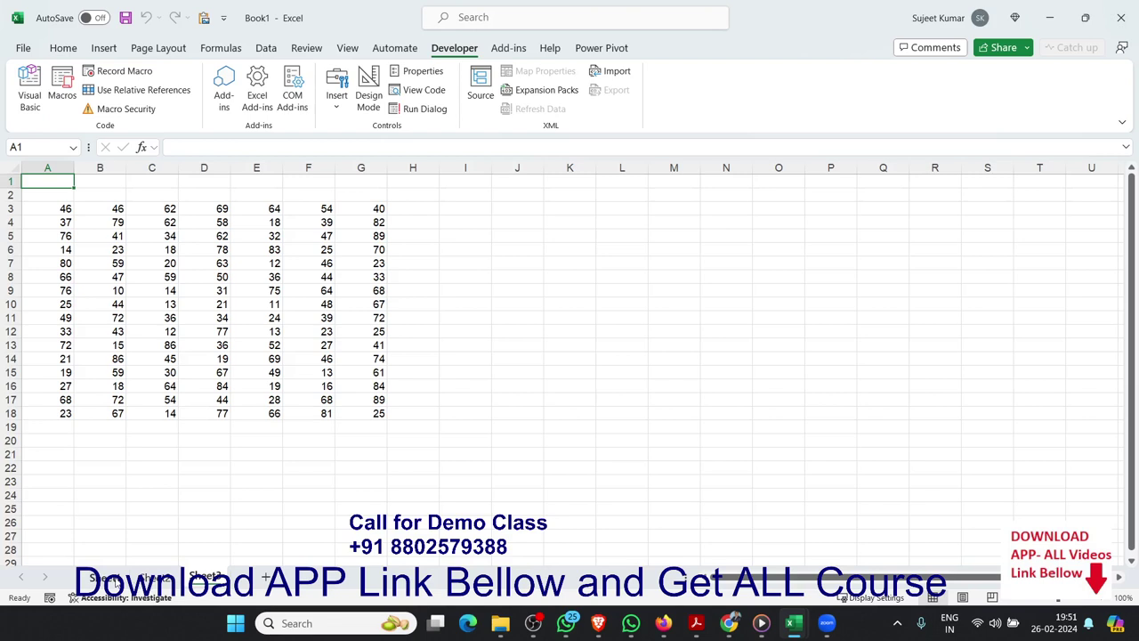
# Paste the copied macro code into Sheet1 starting at cell K1
pyautogui.click(560, 182)
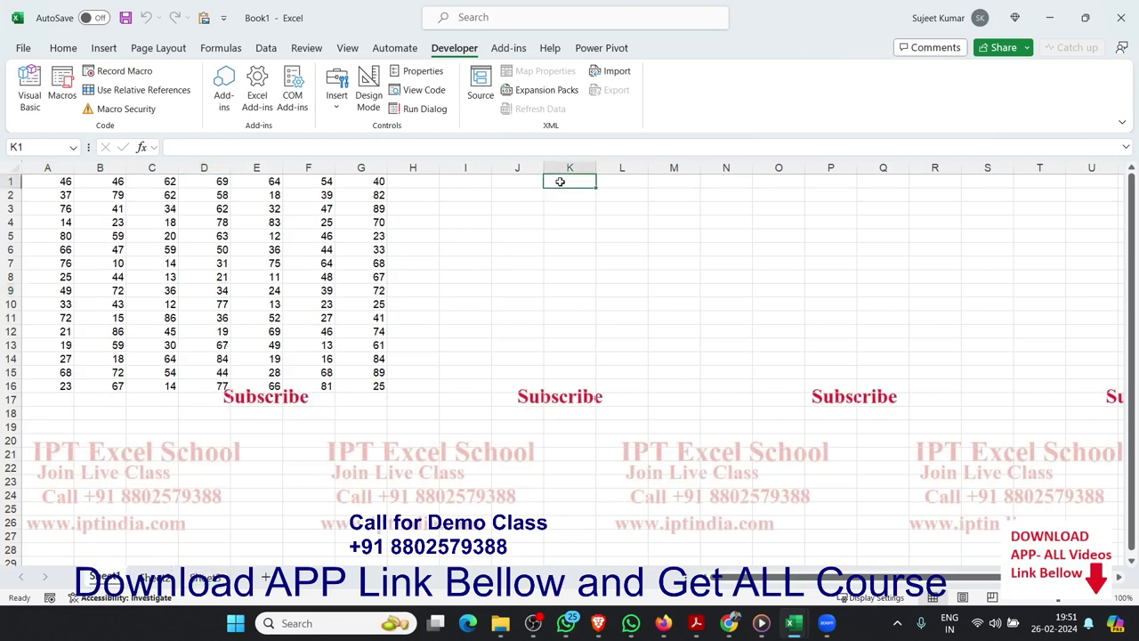
pyautogui.write('Sub samp_44()  Sheet1.Select Range("A1").CurrentRegion.Copy Sheet2.Select Range("A1").Select ActiveSheet.Paste  End Sub  Sub samp_44_1()  Sheet1.Range("a1").CurrentRegion.Copy Sheet3.Range("A3")   End Sub')
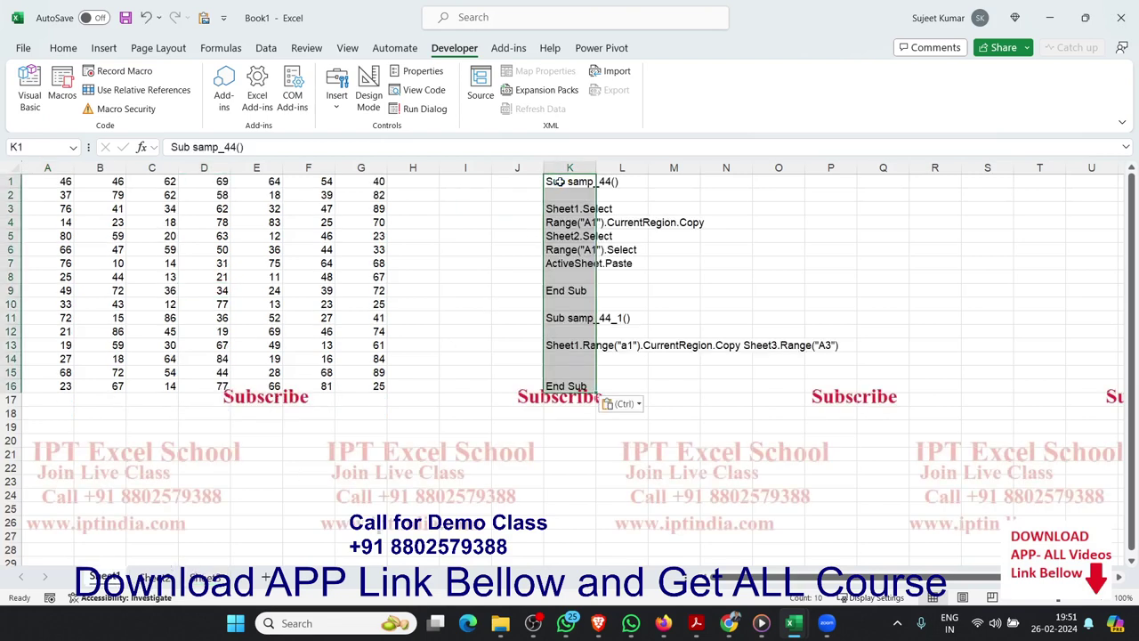